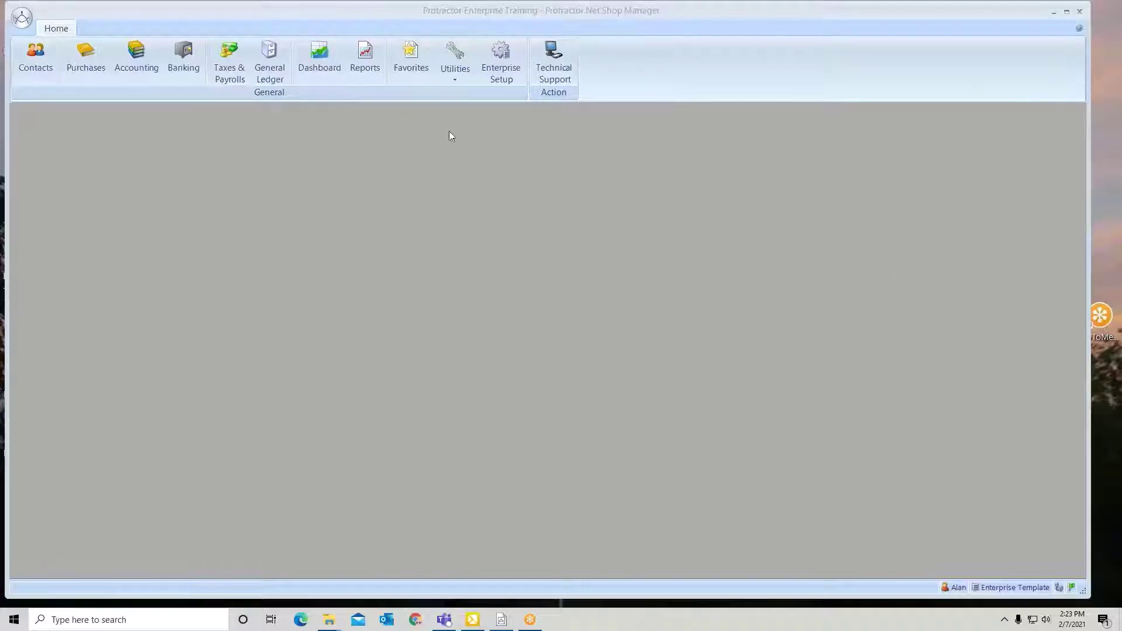
# Open Enterprise Setup and scroll the setup tree down to Security > Location Security.
pyautogui.click(499, 63)
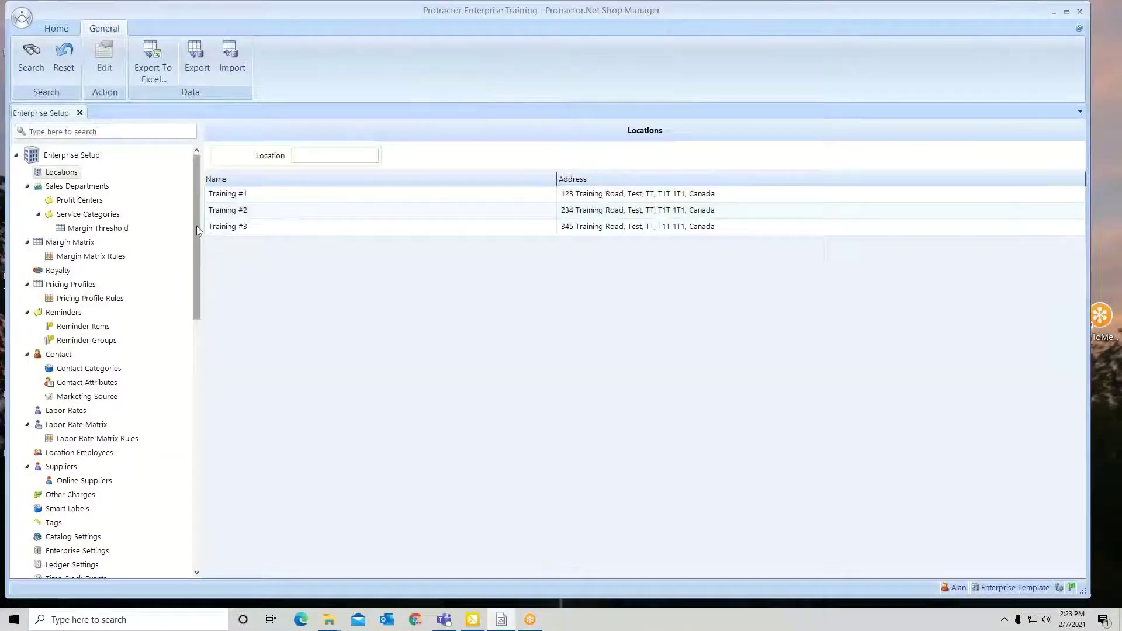
pyautogui.moveTo(198, 219); pyautogui.dragTo(192, 497)
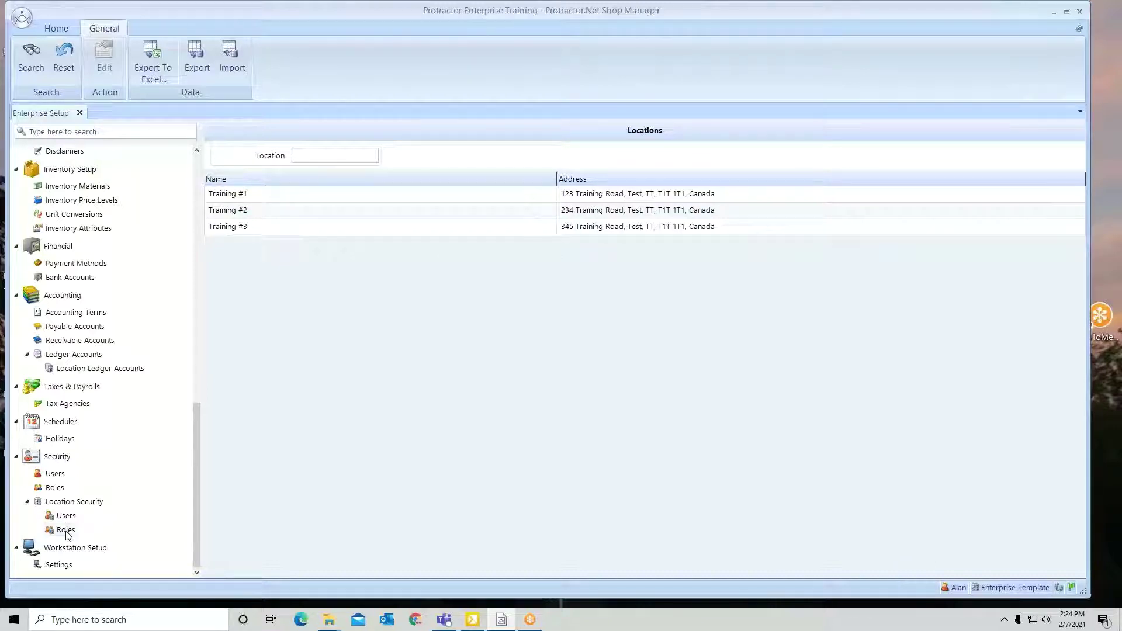
# Open the Shop Foreman/Manager location role's permissions and select the Service Item permission.
pyautogui.click(66, 530)
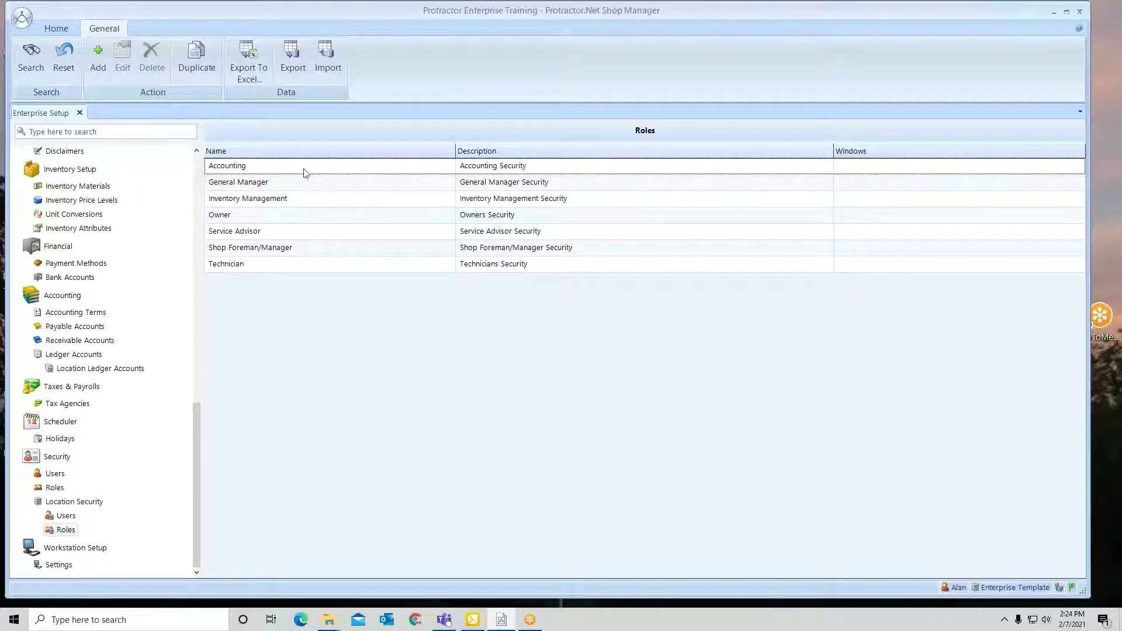
pyautogui.doubleClick(325, 251)
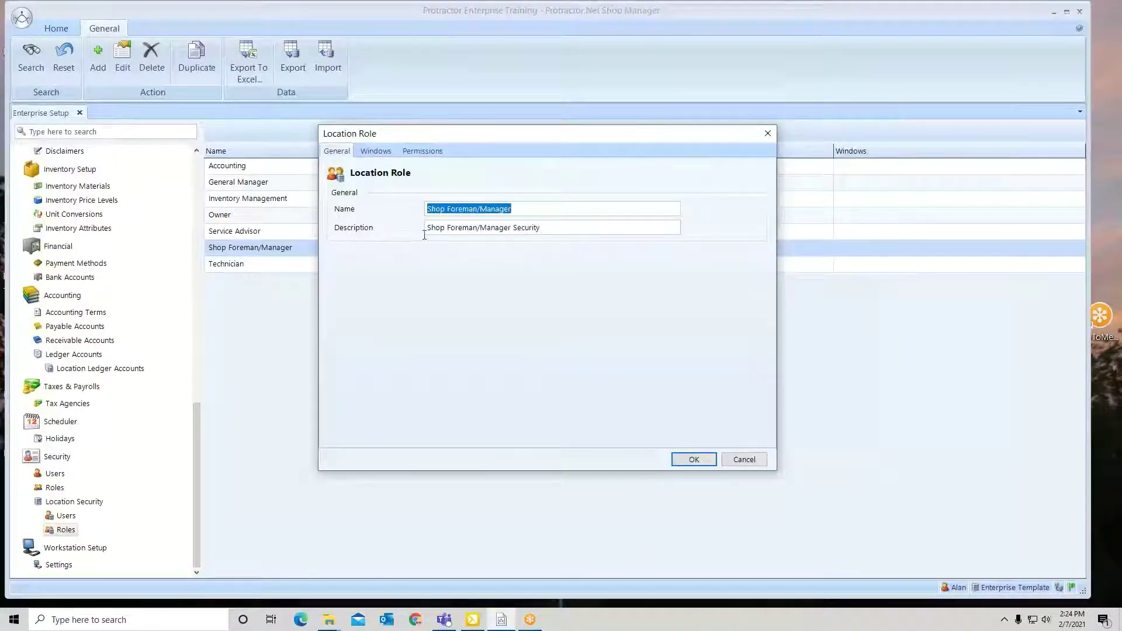
pyautogui.click(422, 156)
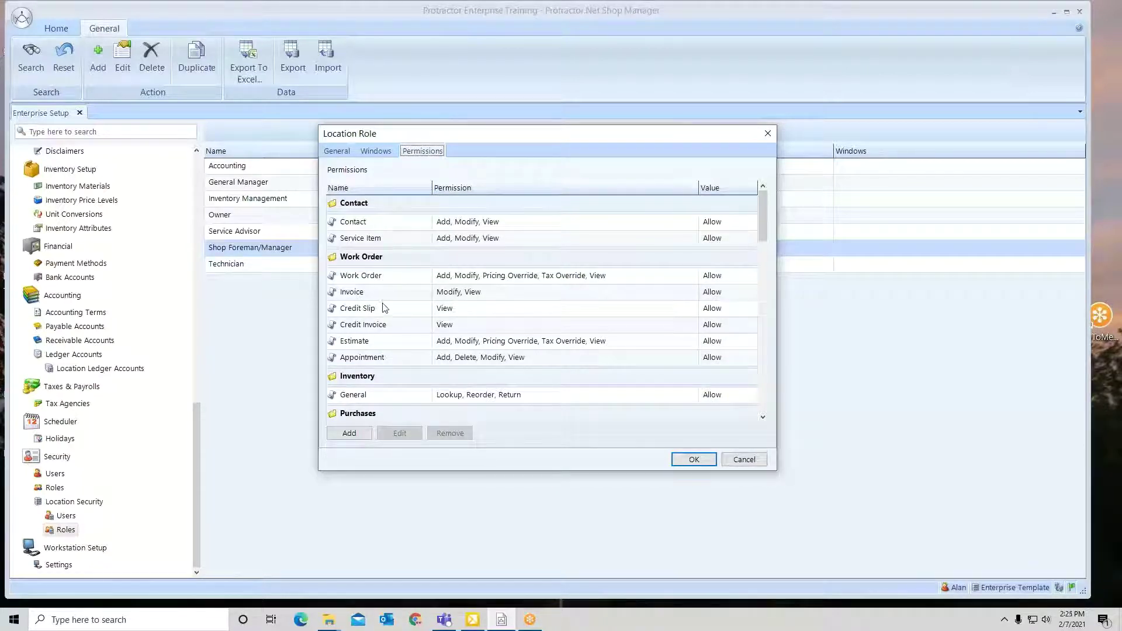
pyautogui.moveTo(764, 223)
pyautogui.mouseDown()
pyautogui.moveTo(764, 361)
pyautogui.moveTo(763, 226)
pyautogui.mouseUp()
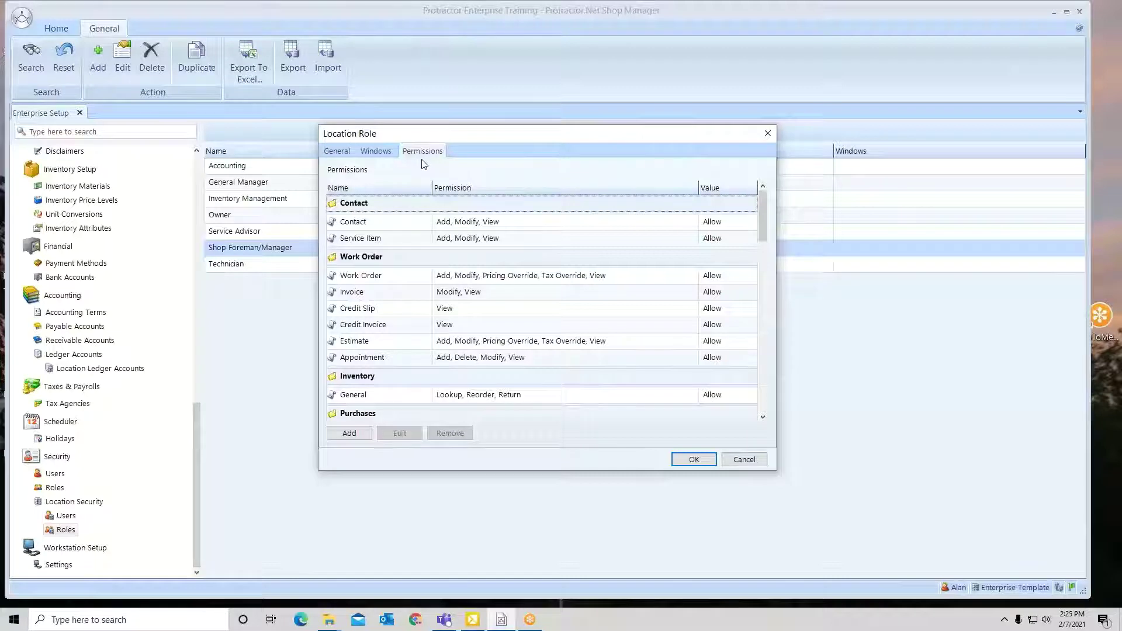
pyautogui.click(446, 226)
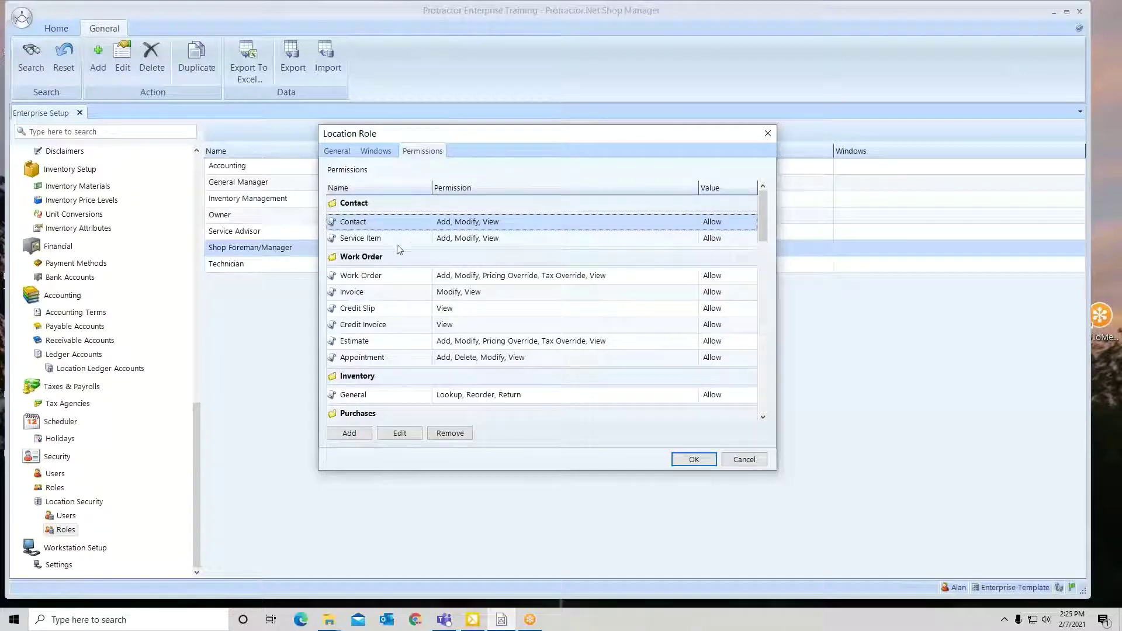
pyautogui.click(460, 240)
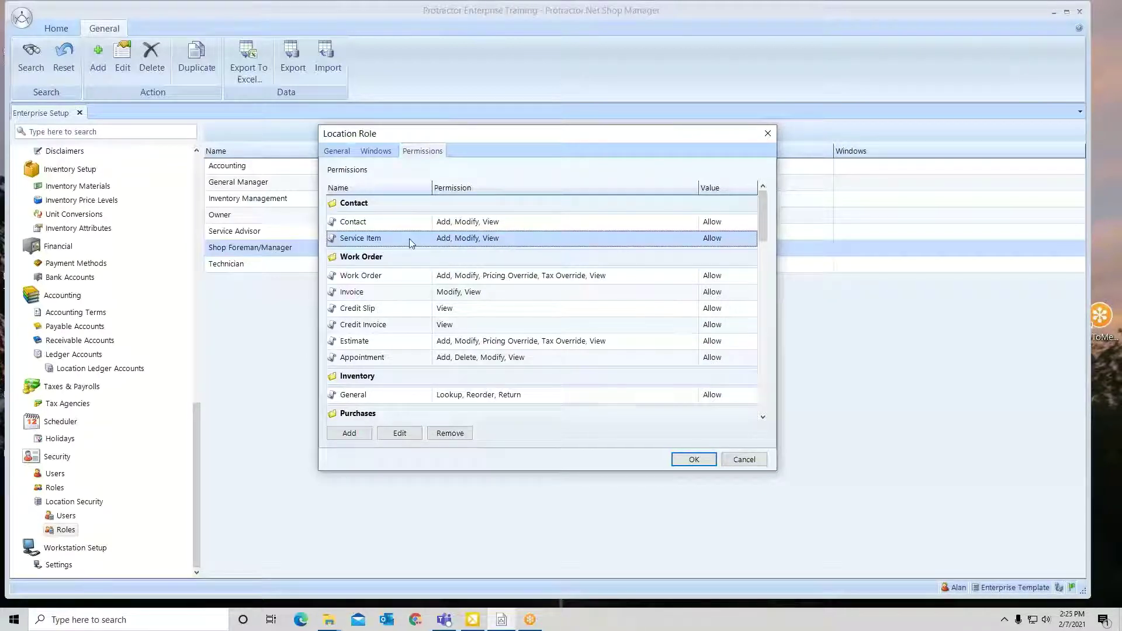
# Allow Delete on the Service Item permission so it reads Add, Delete, Modify, View.
pyautogui.click(398, 433)
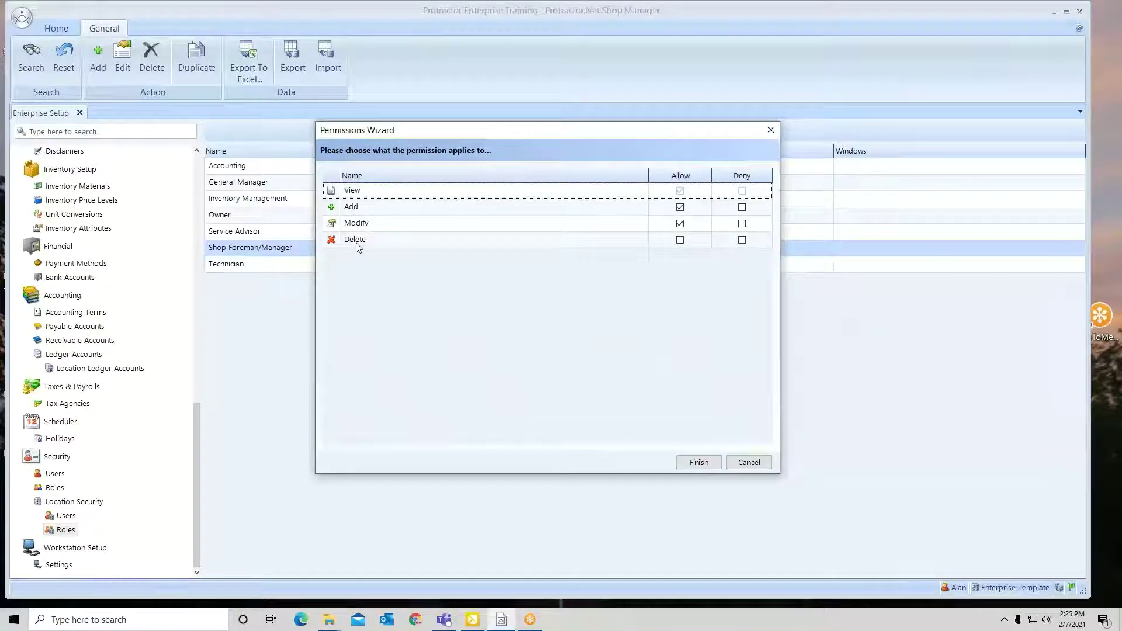
pyautogui.click(680, 241)
pyautogui.click(680, 241)
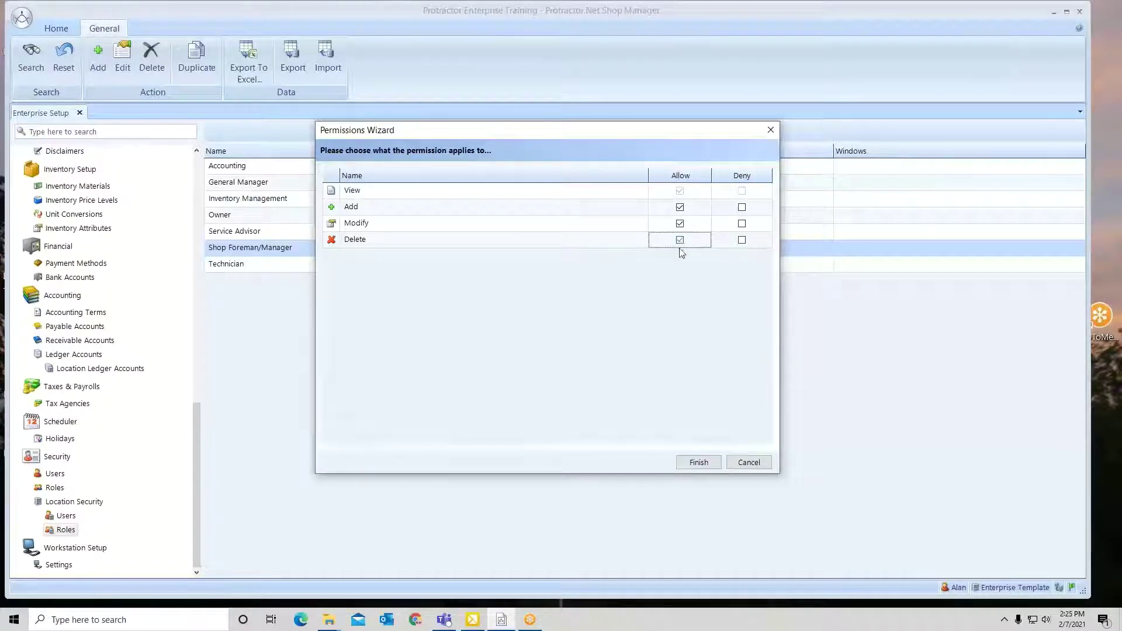
pyautogui.click(699, 463)
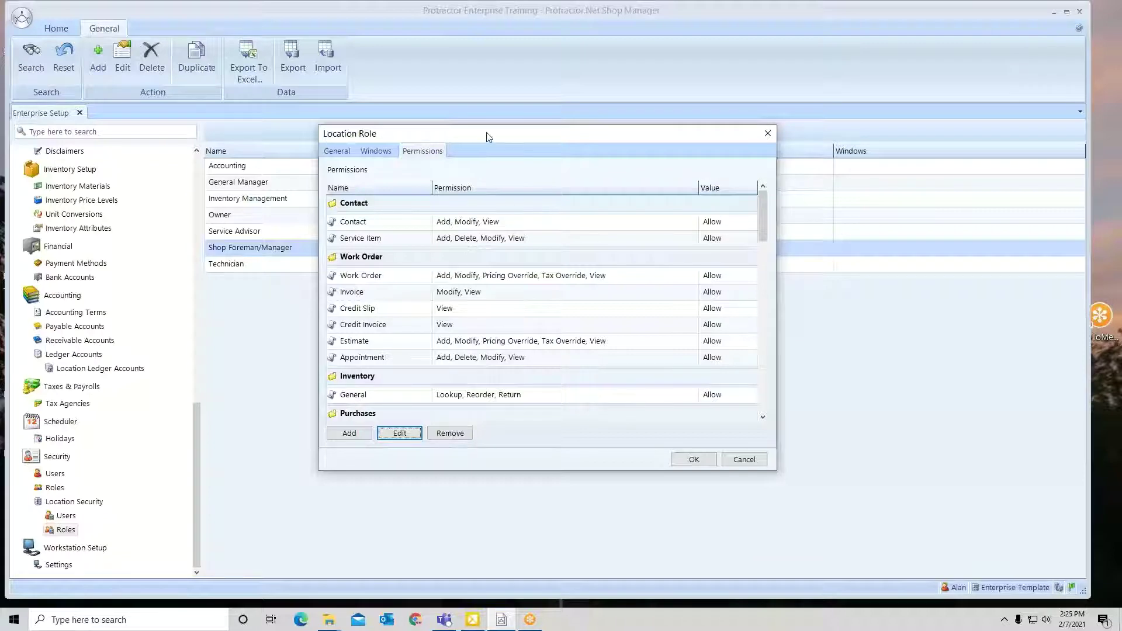
pyautogui.moveTo(484, 136); pyautogui.dragTo(545, 131)
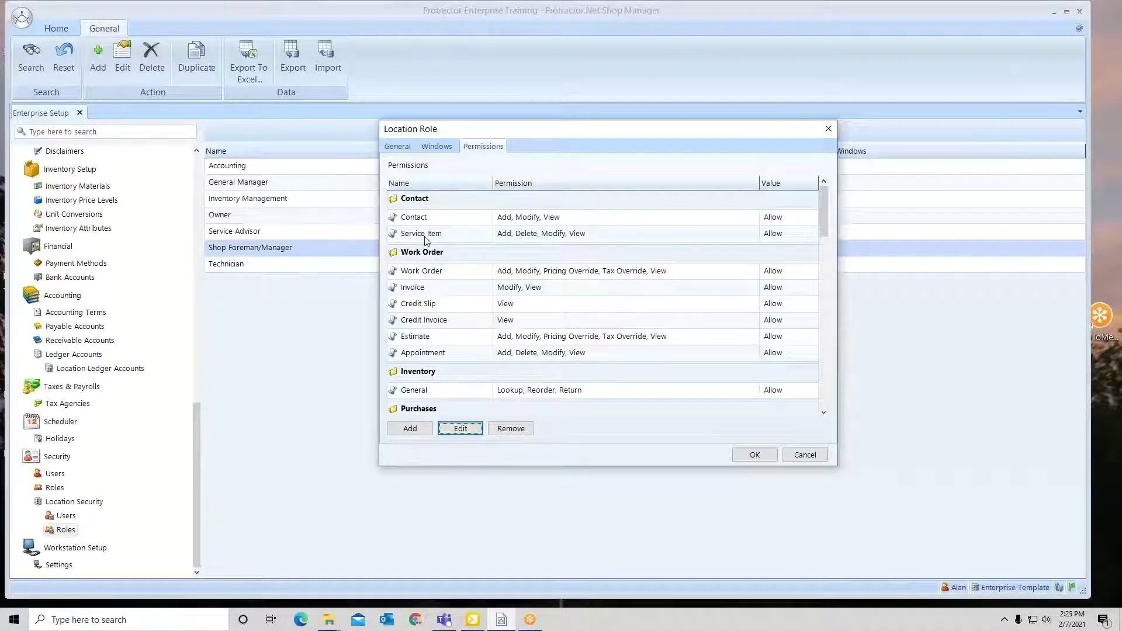
# Start adding a Time Clock permission to the role, then abandon the wizard.
pyautogui.click(412, 429)
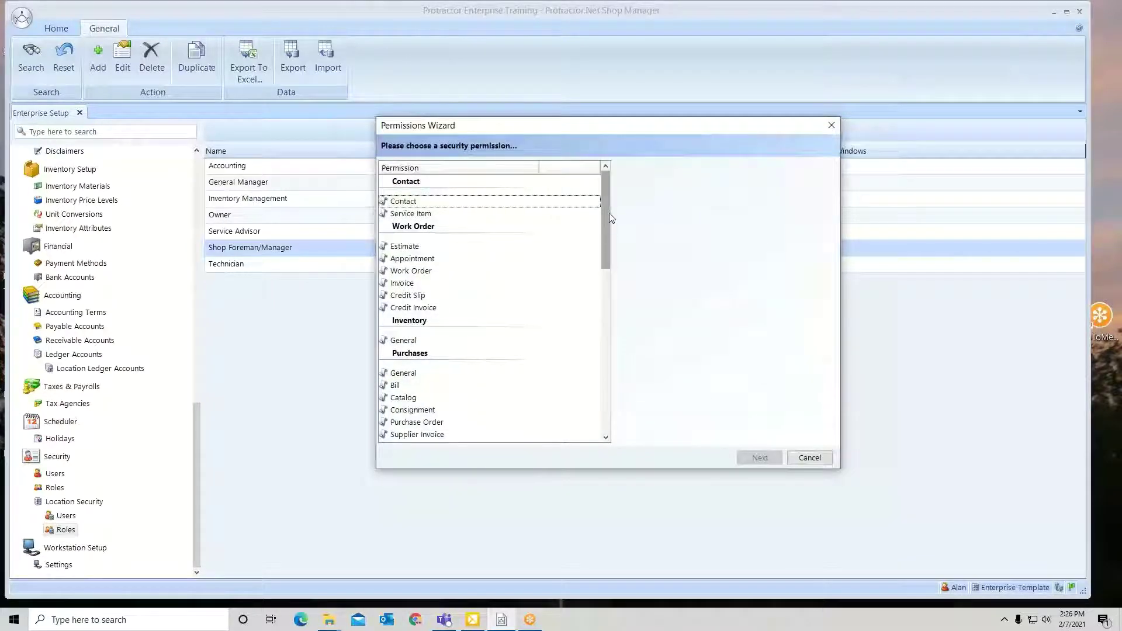
pyautogui.moveTo(608, 204); pyautogui.dragTo(606, 376)
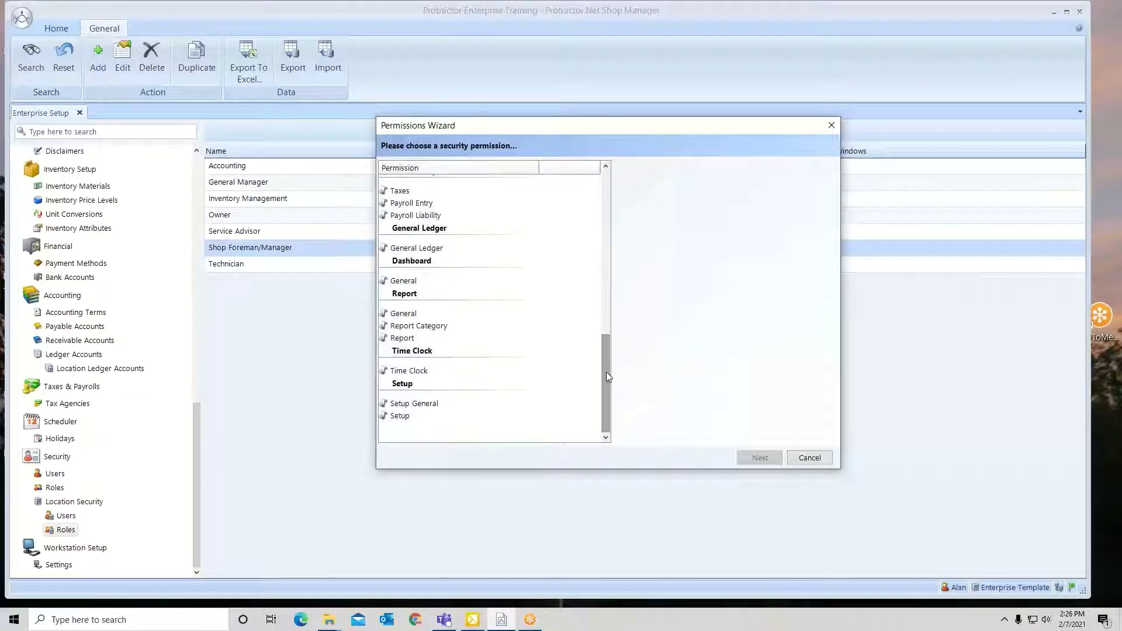
pyautogui.click(401, 373)
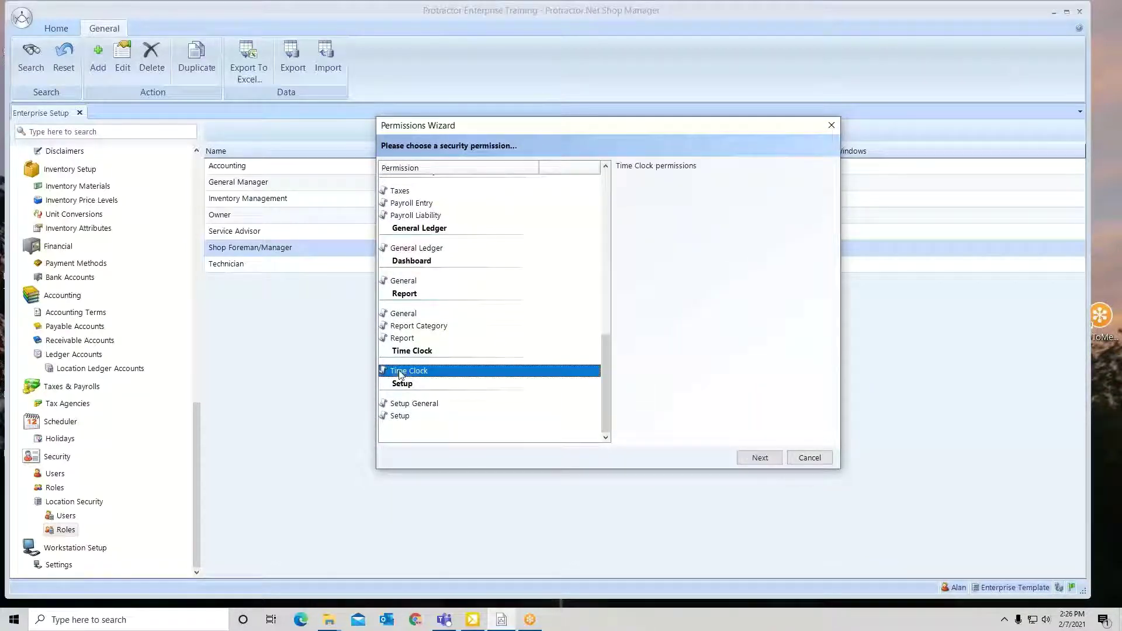
pyautogui.click(758, 459)
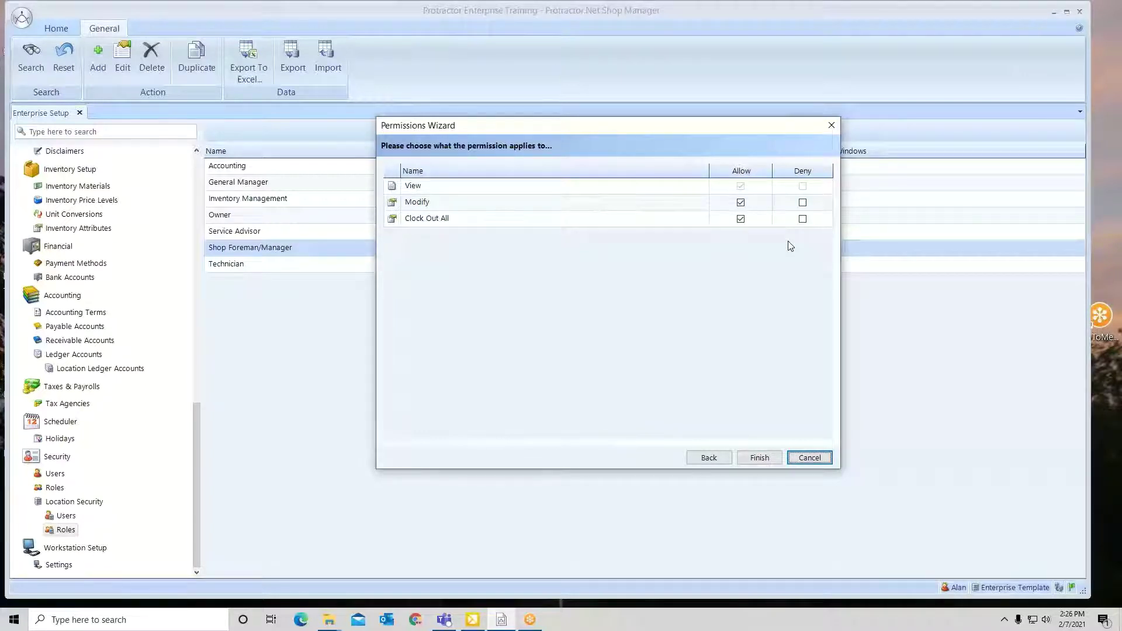
pyautogui.click(823, 460)
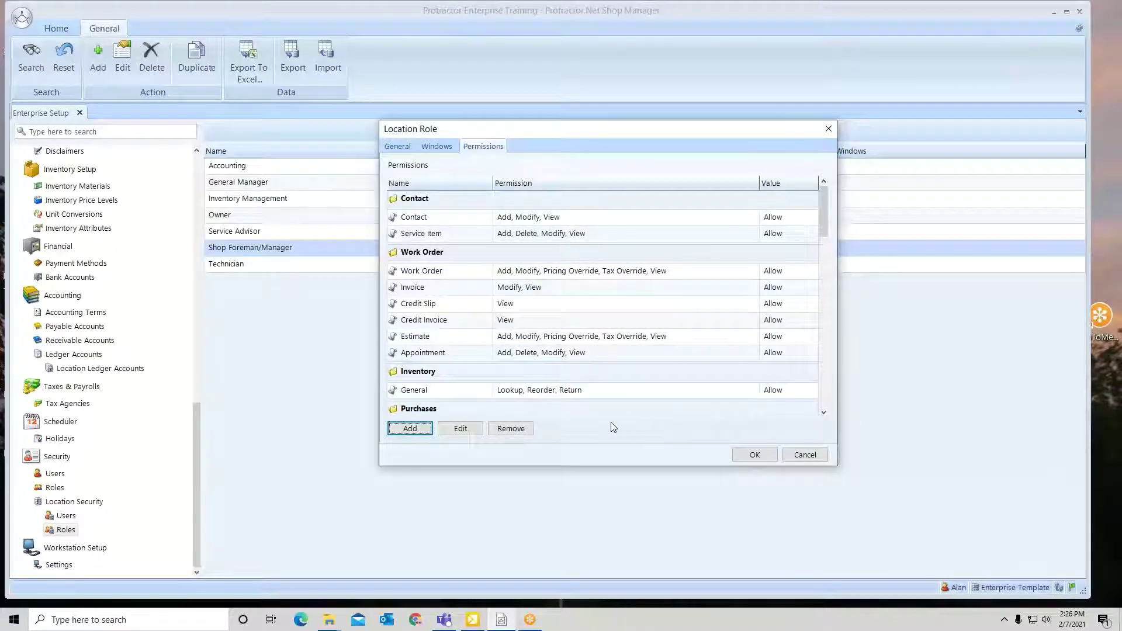
# Select Inventory General, check the Windows settings, and cancel the Location Role without saving.
pyautogui.click(565, 395)
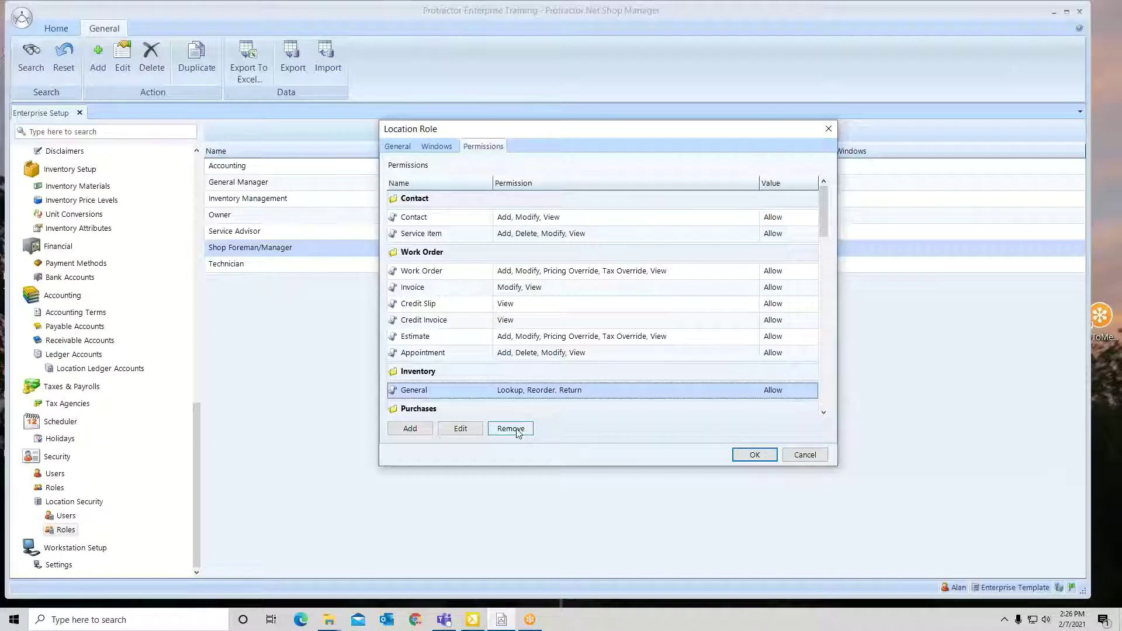
pyautogui.click(444, 147)
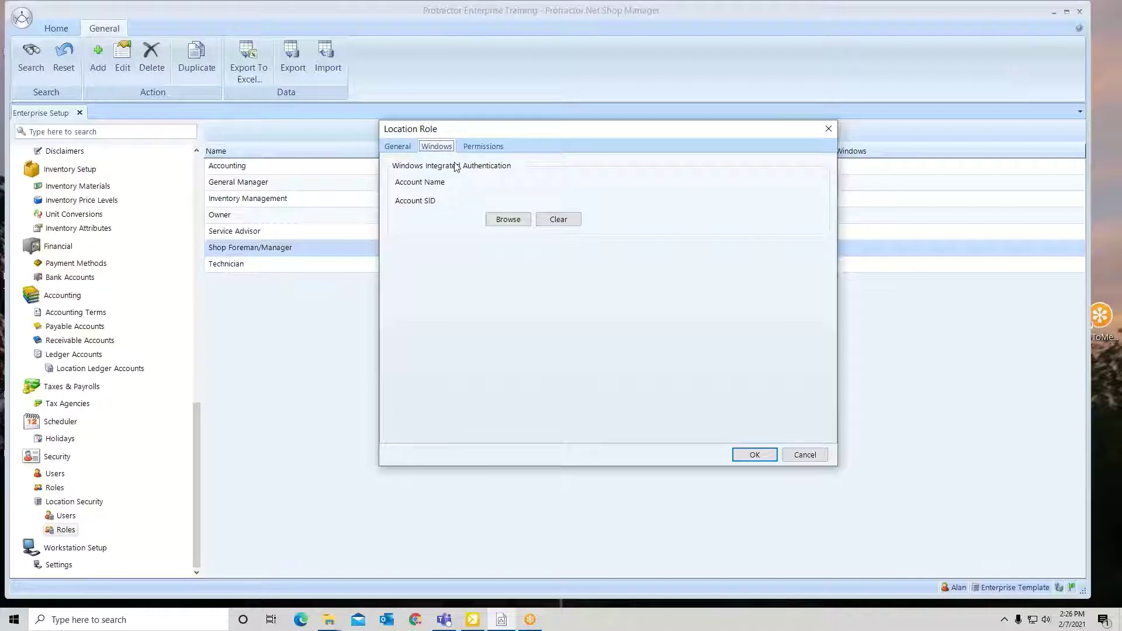
pyautogui.click(805, 455)
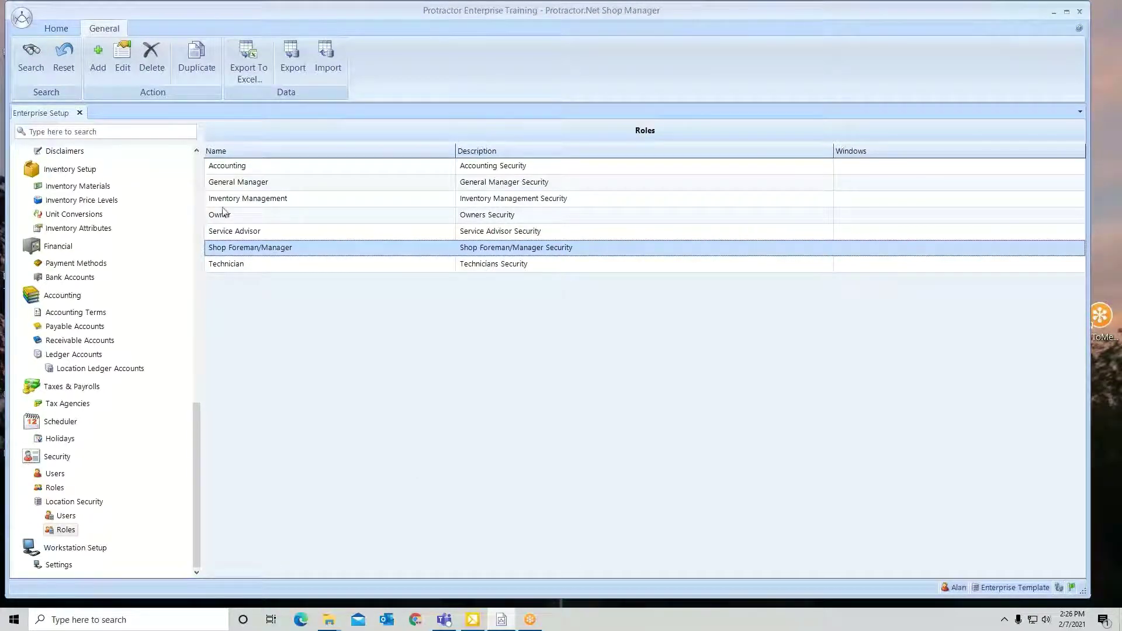
# Create a new location role named 'Service' with description 'New Advisor'.
pyautogui.click(99, 58)
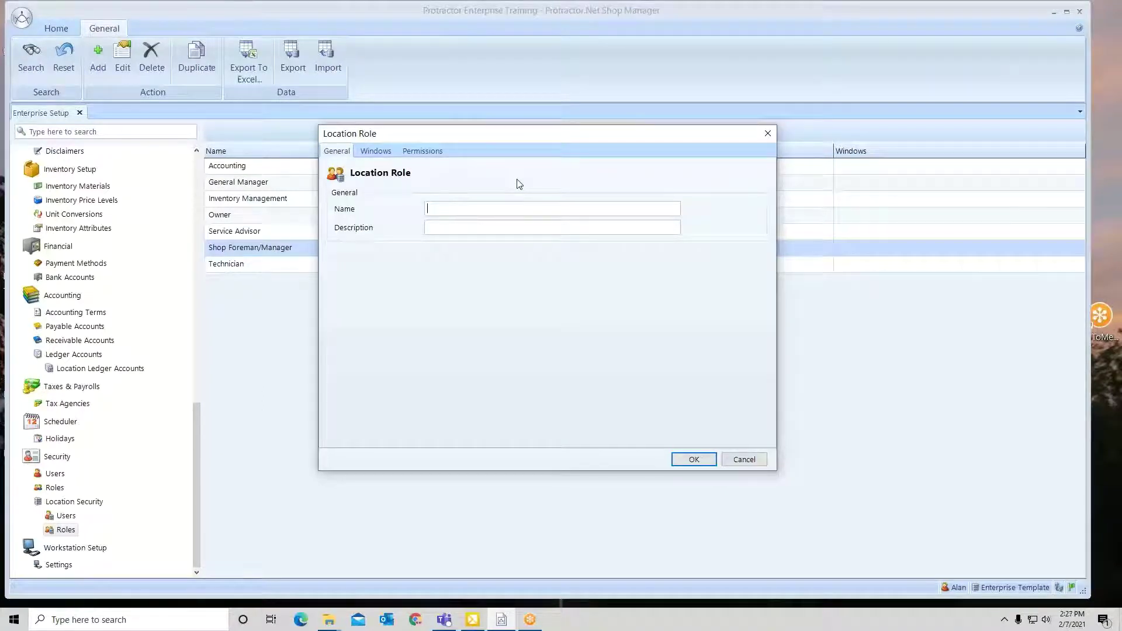
pyautogui.write('Service')
pyautogui.click(514, 228)
pyautogui.write('New Advisor')
pyautogui.click(435, 152)
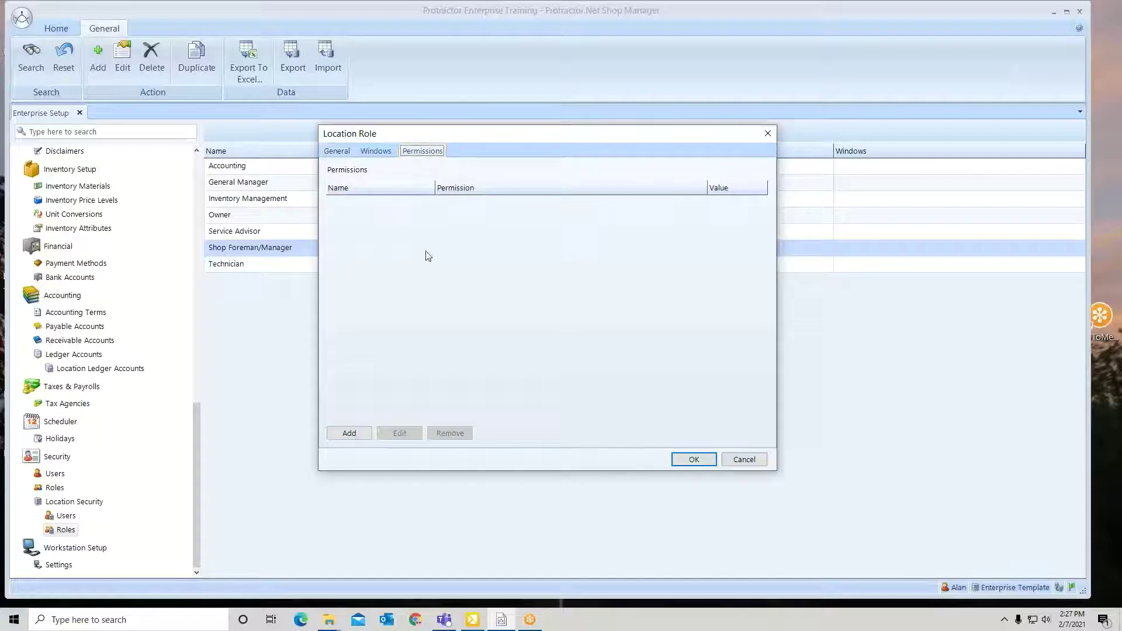
# Give the Service role a Contact permission allowing Add and Modify.
pyautogui.click(347, 434)
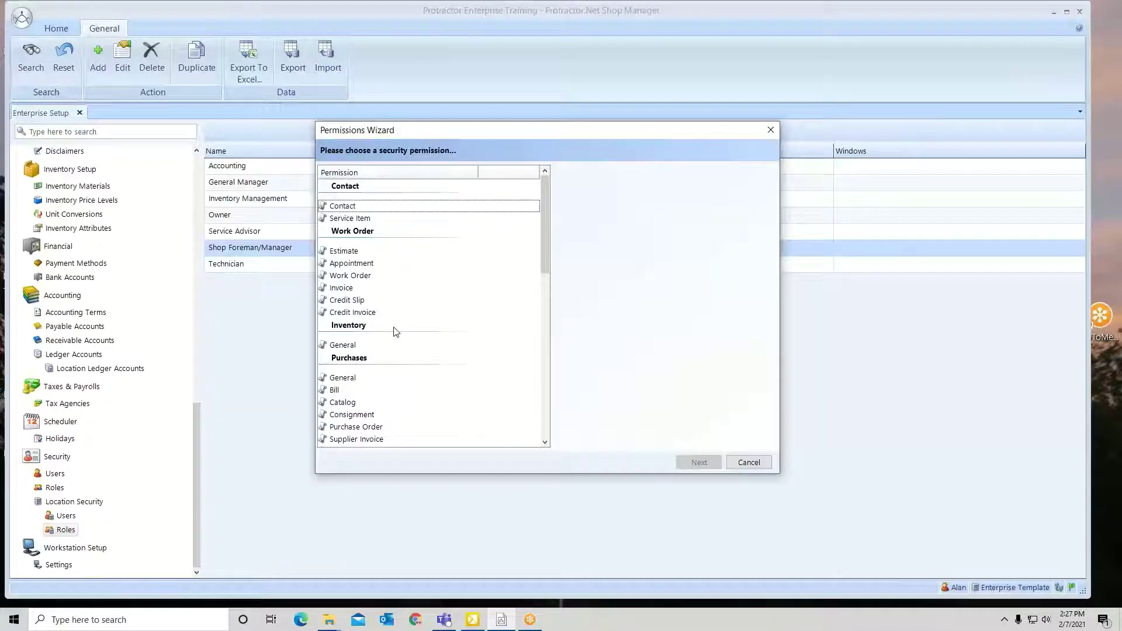
pyautogui.click(350, 208)
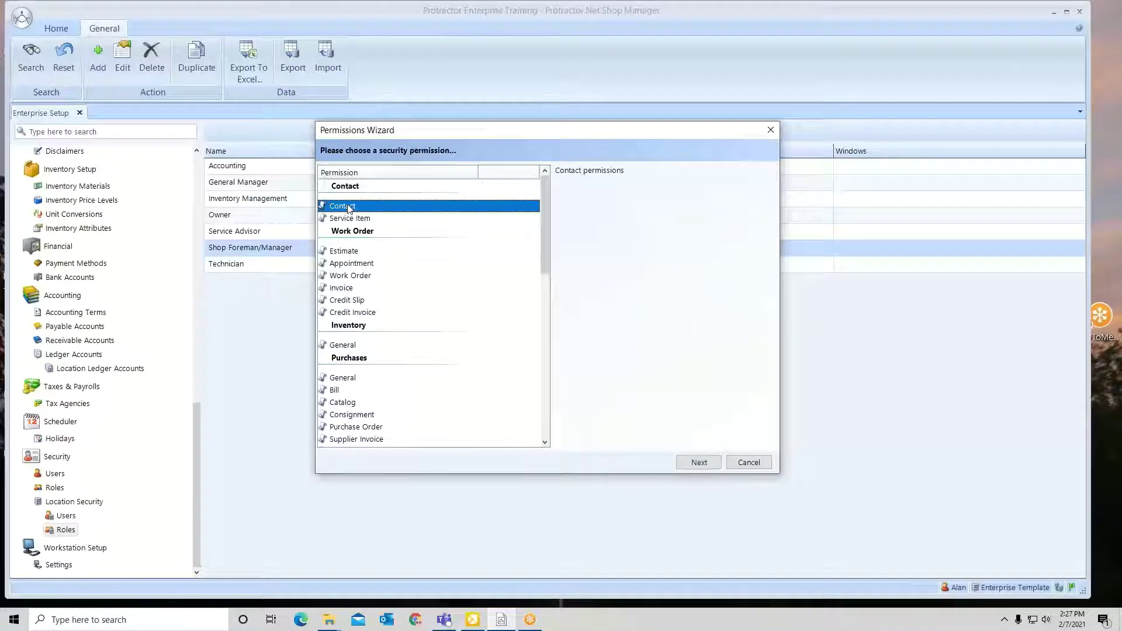
pyautogui.click(692, 463)
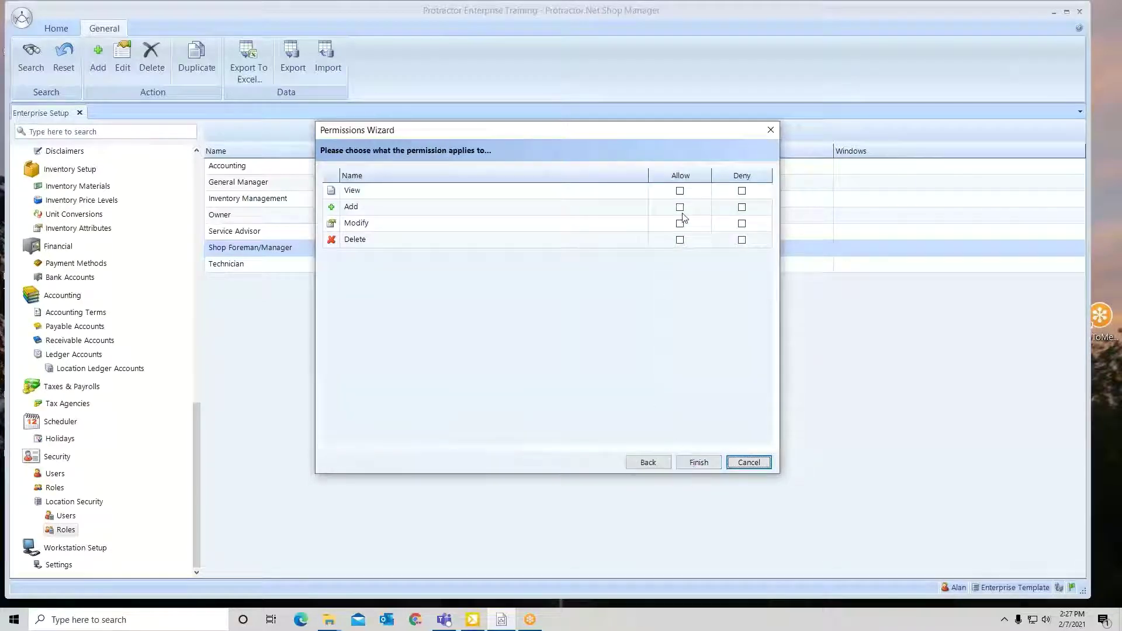
pyautogui.click(680, 208)
pyautogui.click(680, 225)
pyautogui.click(696, 464)
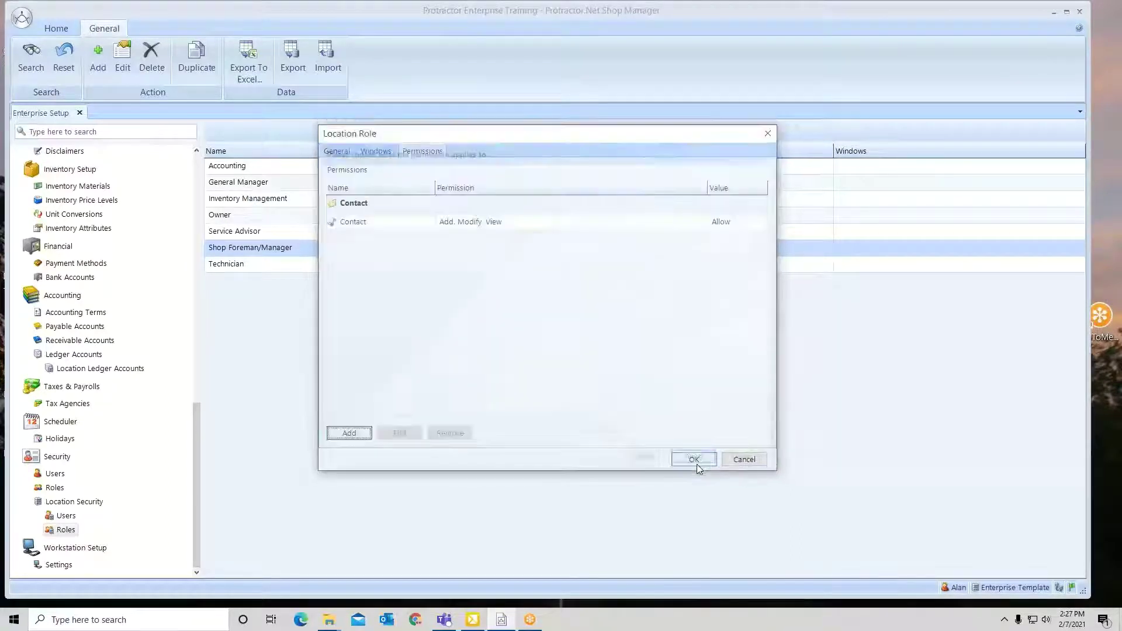
# Add a Service Item permission allowing Add and Modify, and save the Service role.
pyautogui.click(345, 433)
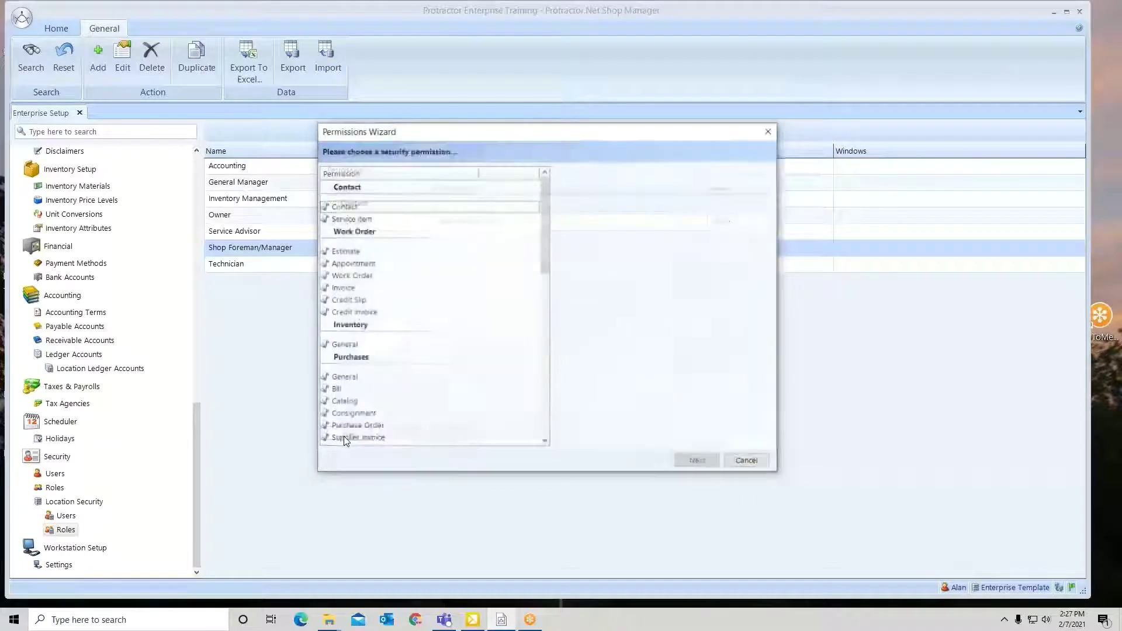
pyautogui.click(353, 220)
pyautogui.click(694, 462)
pyautogui.click(680, 207)
pyautogui.click(680, 224)
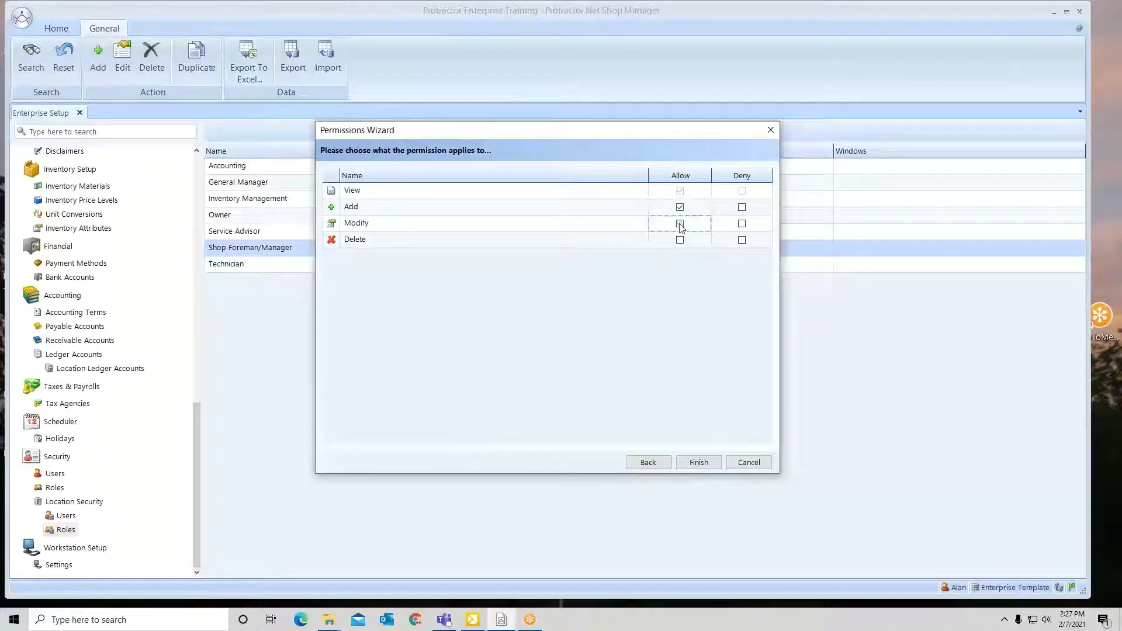
pyautogui.click(698, 462)
pyautogui.click(694, 461)
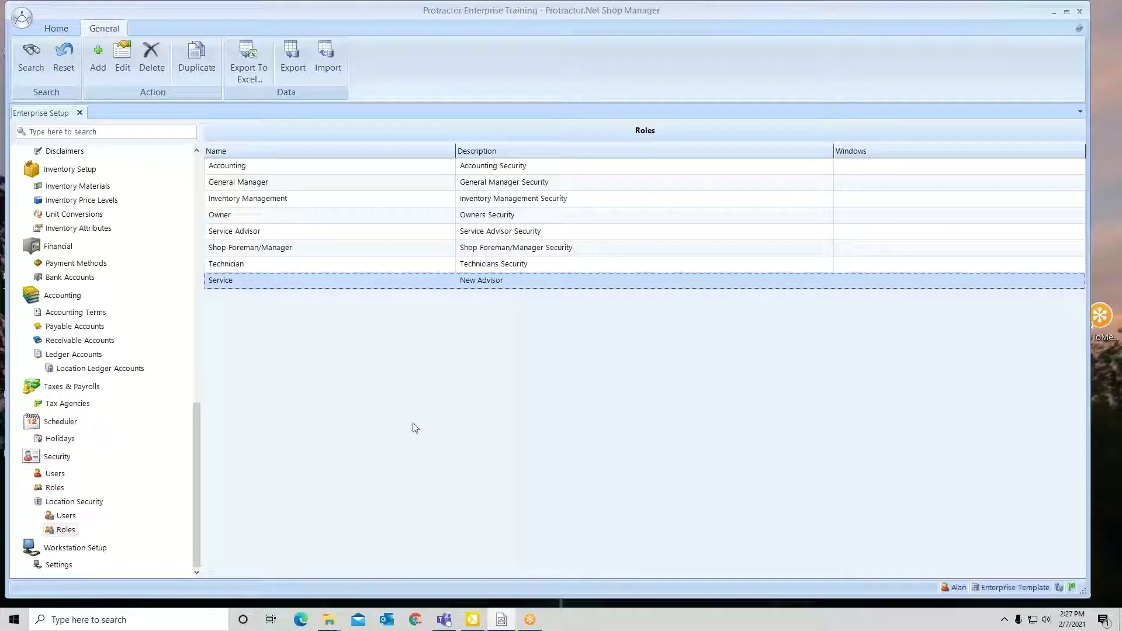
# Delete the test Service role.
pyautogui.rightClick(327, 288)
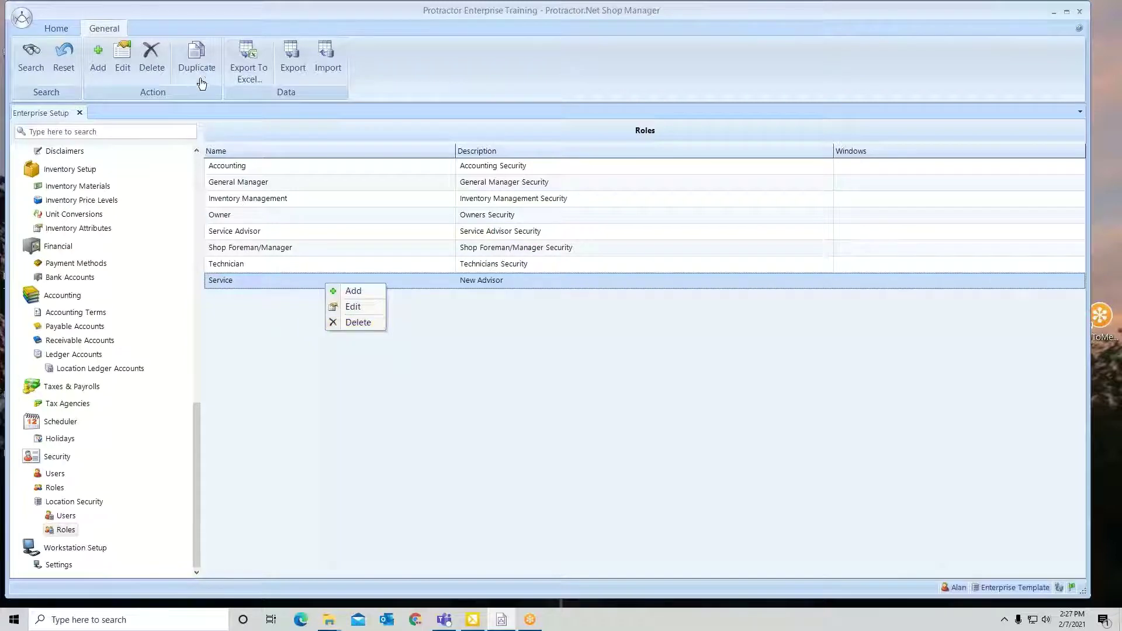
pyautogui.click(363, 323)
pyautogui.click(552, 358)
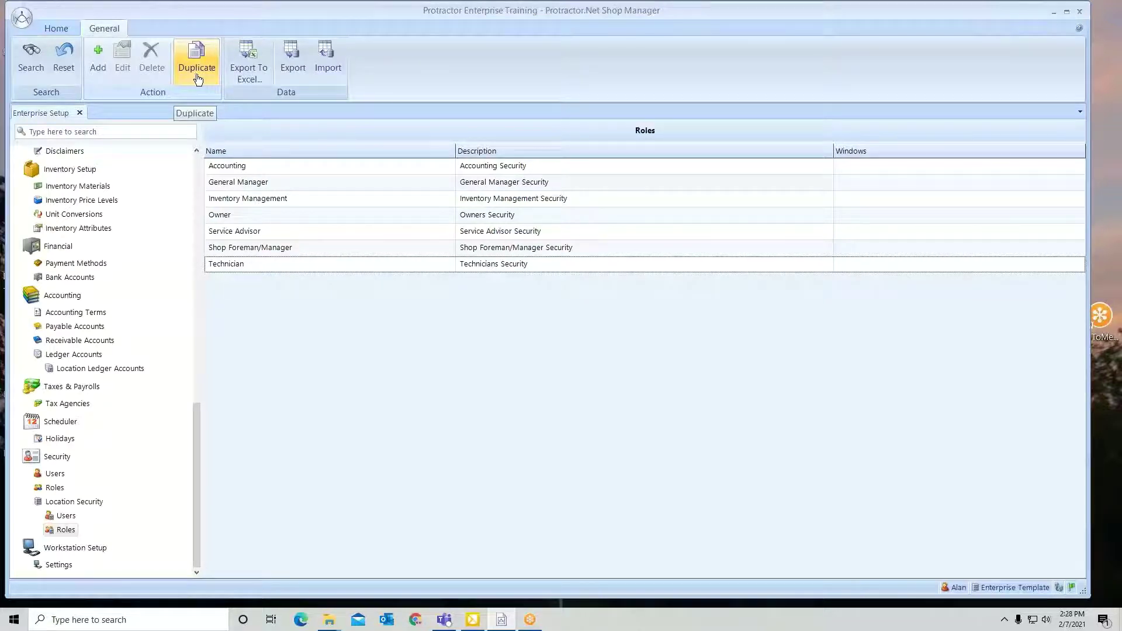
# Duplicate the Service Advisor role and review the copy's permissions without saving.
pyautogui.click(369, 234)
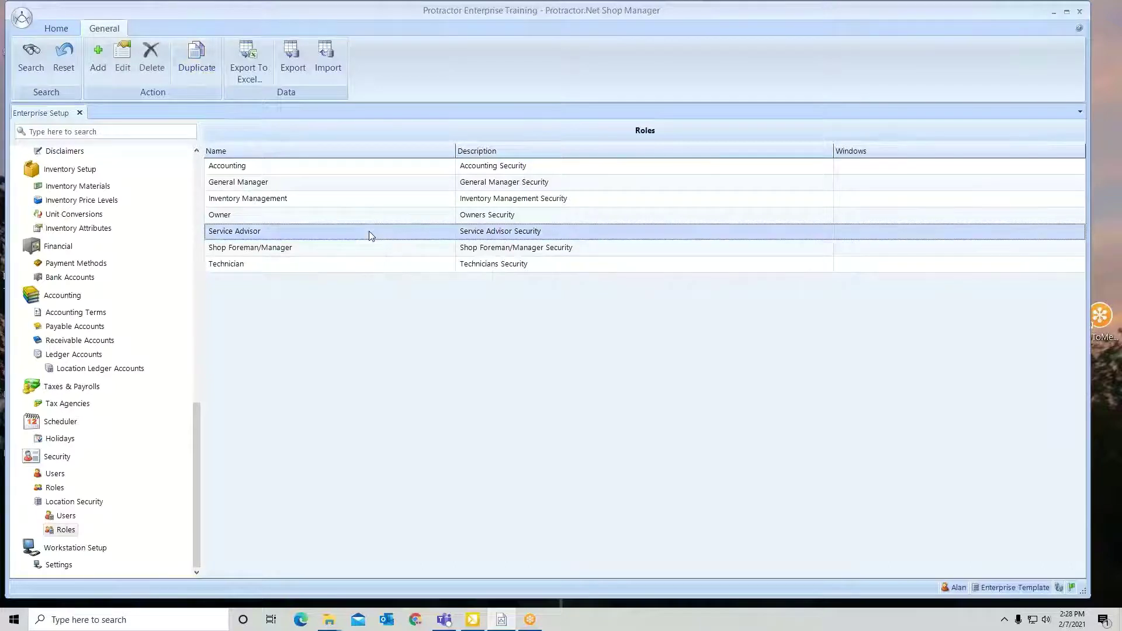
pyautogui.click(202, 68)
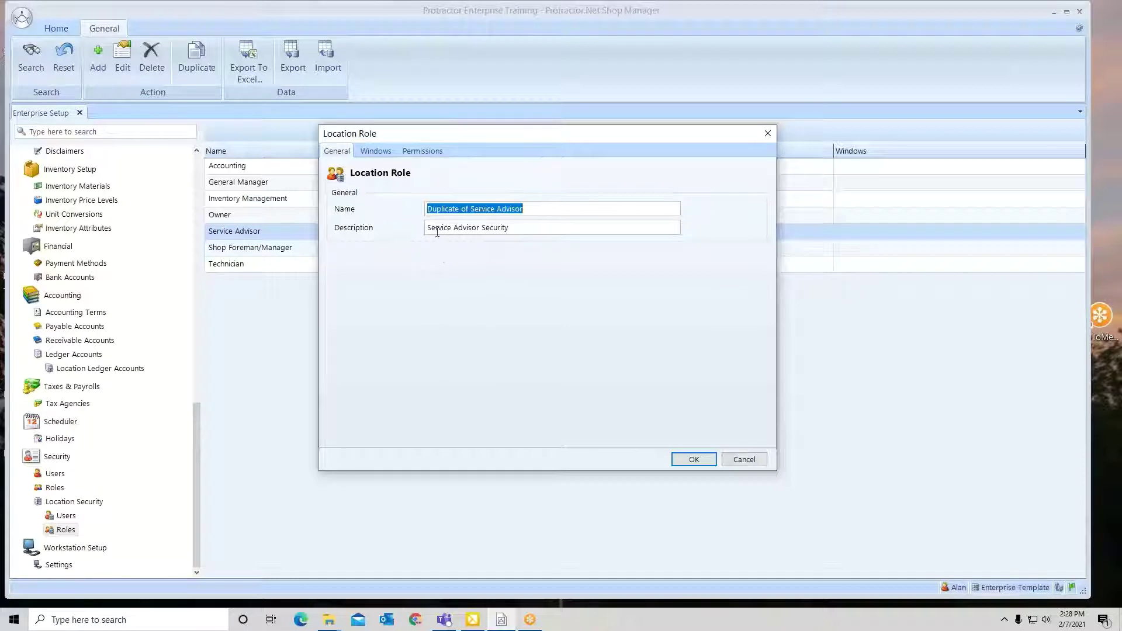
pyautogui.click(694, 461)
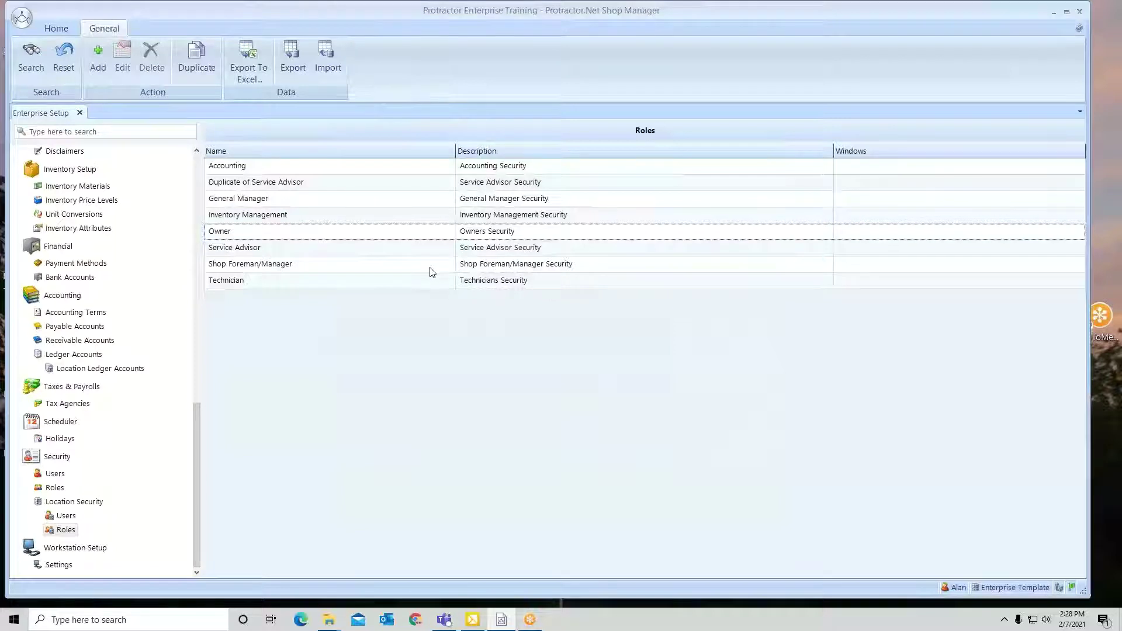
pyautogui.click(371, 184)
pyautogui.doubleClick(372, 185)
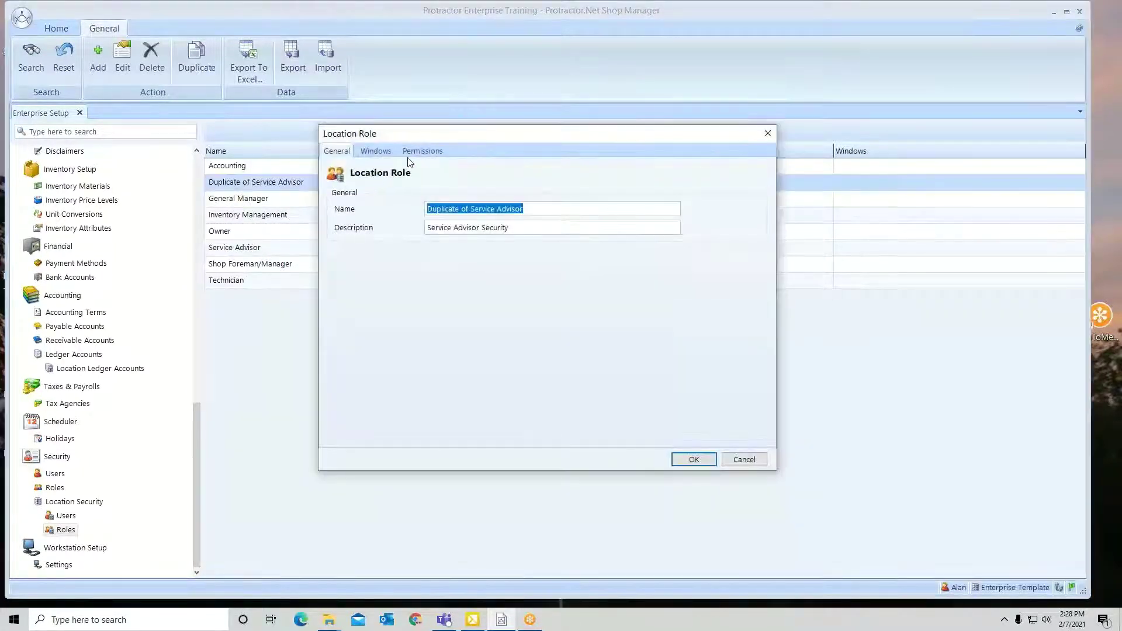
pyautogui.click(433, 154)
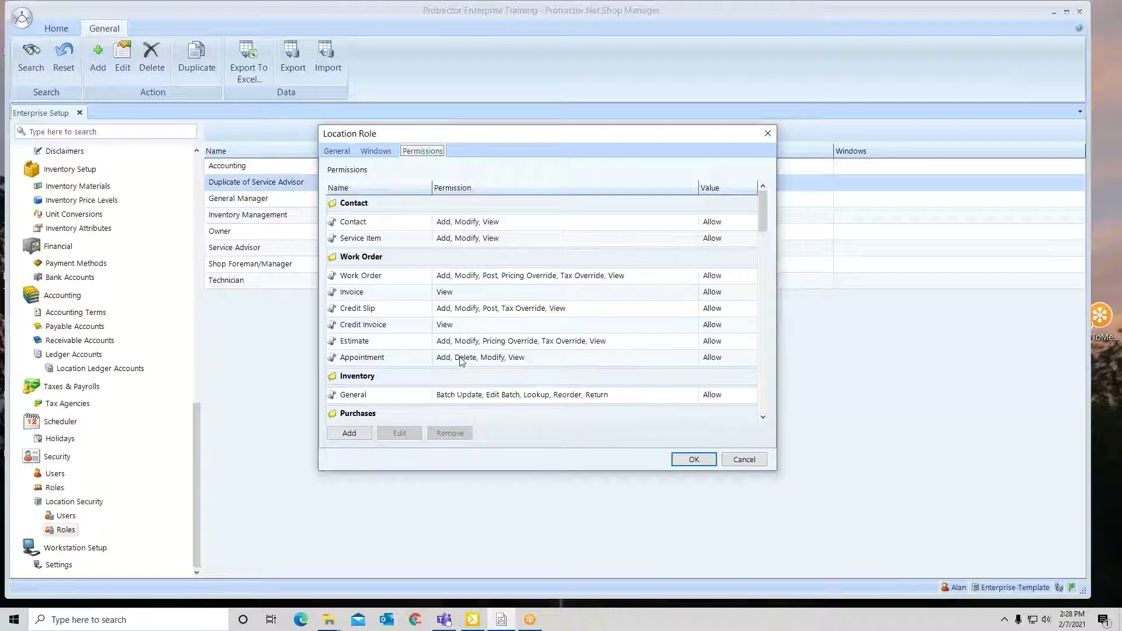
pyautogui.click(743, 460)
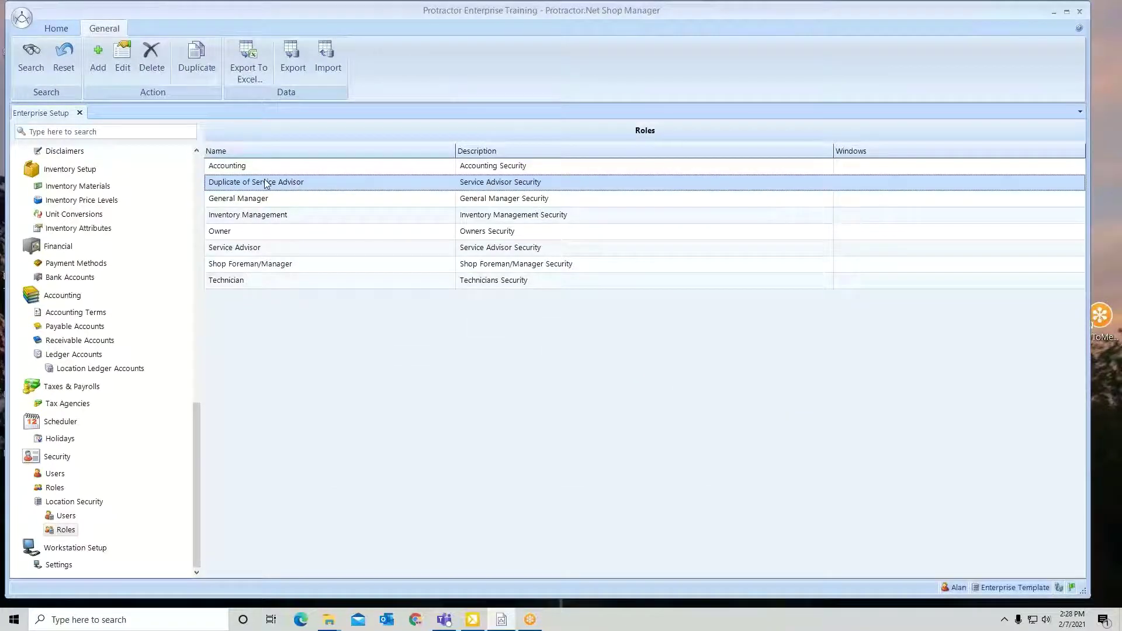
# Delete the Duplicate of Service Advisor role.
pyautogui.rightClick(266, 184)
pyautogui.click(297, 218)
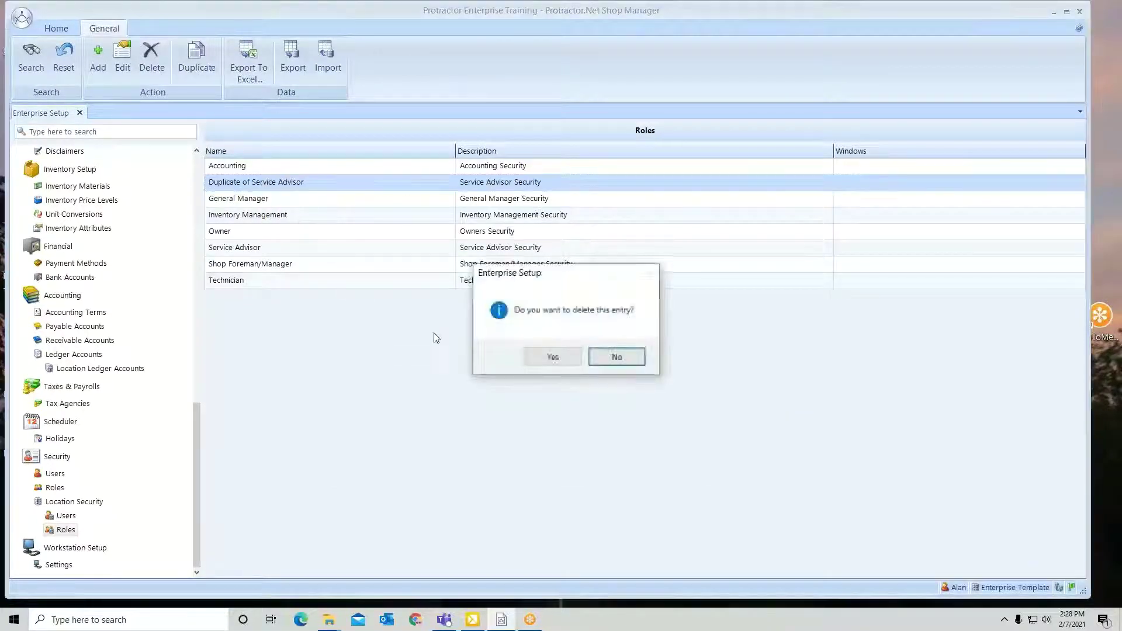
pyautogui.click(550, 356)
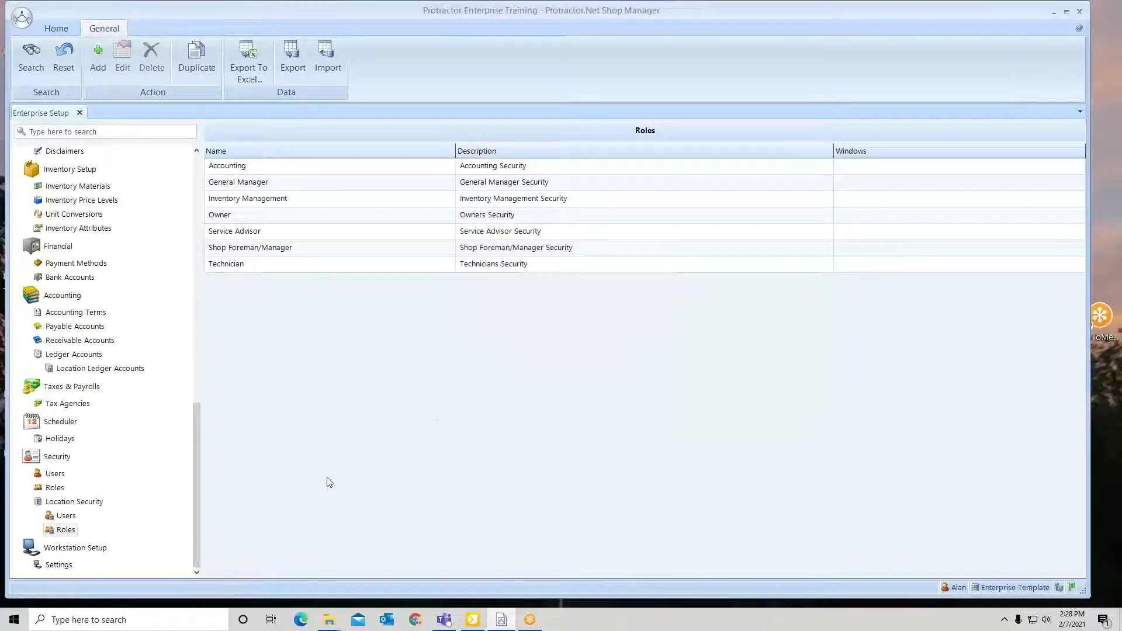
# Show the Location Security Users list under Enterprise Setup.
pyautogui.click(66, 517)
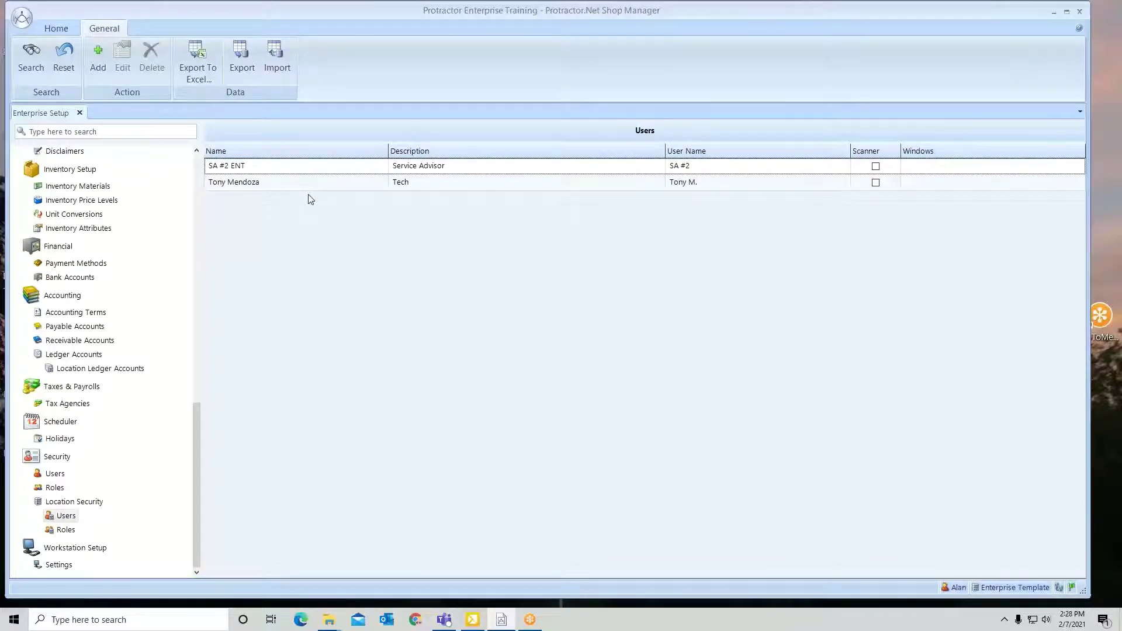
# Add a new location user, entering the user's name and description 'Shop Foreman'.
pyautogui.click(97, 69)
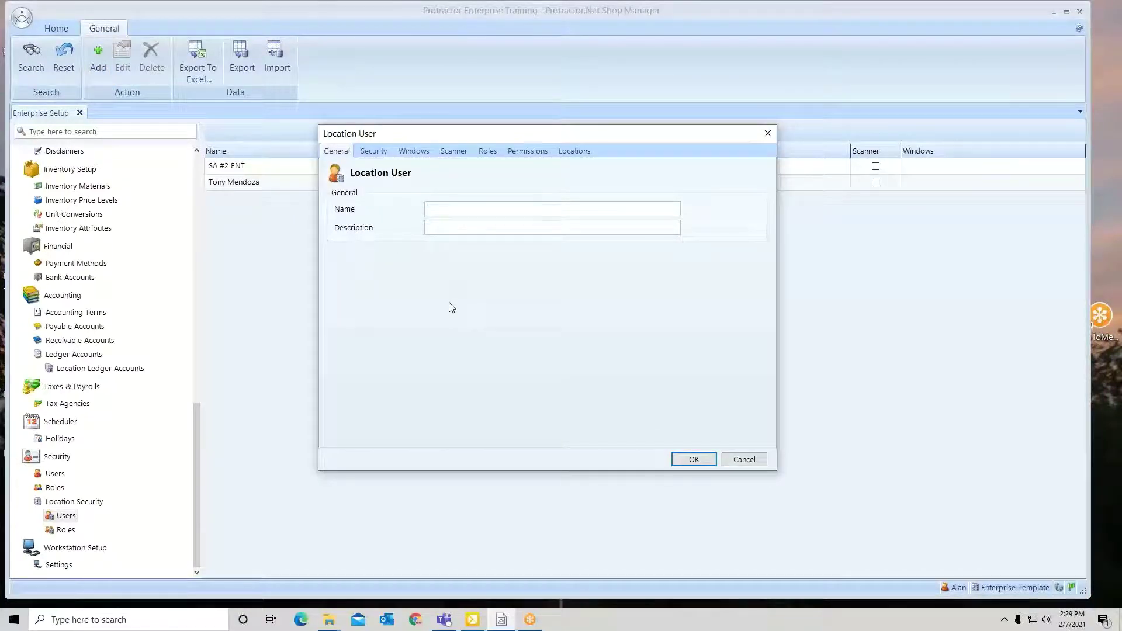
pyautogui.write('George')
pyautogui.click(448, 227)
pyautogui.write('Shop Foreman')
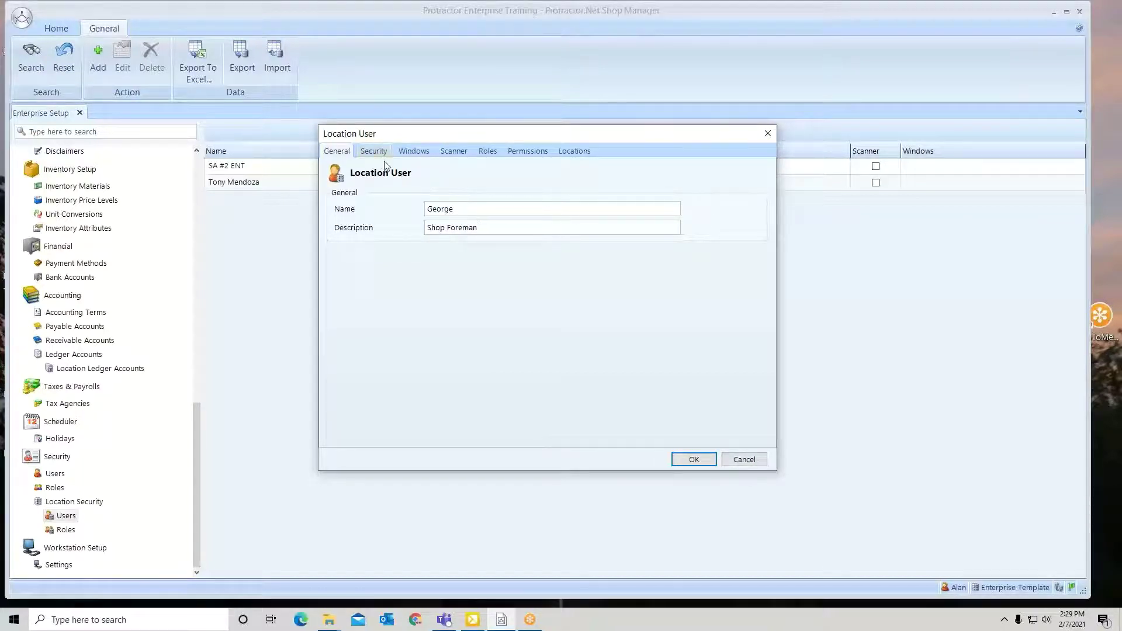
# Copy the name into the Security tab's User Name and enter a matching password twice.
pyautogui.doubleClick(449, 209)
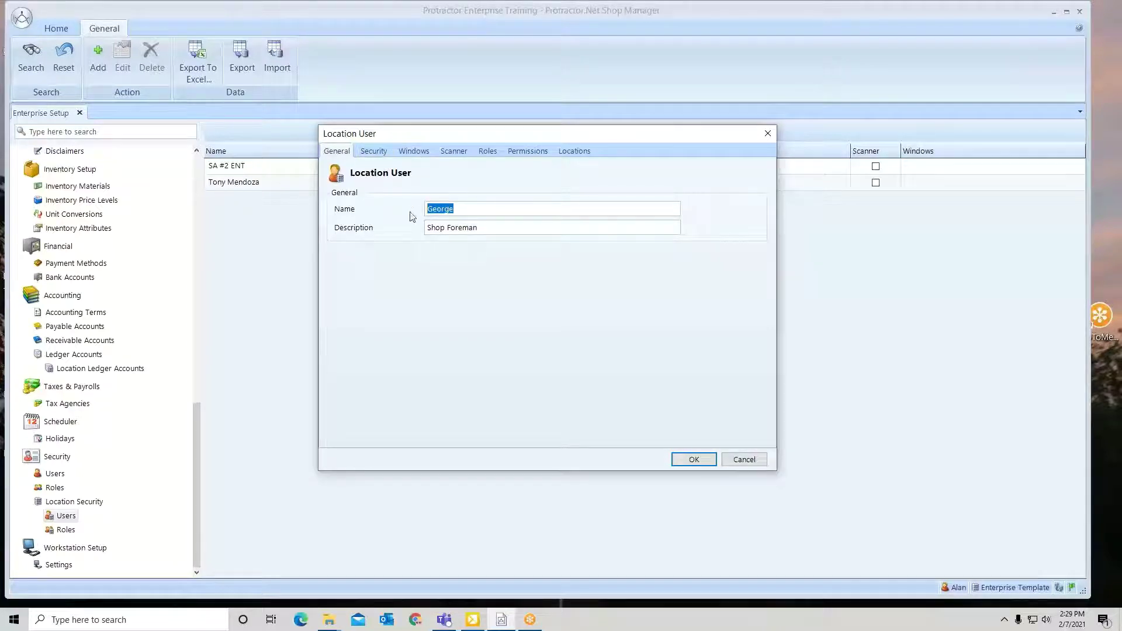
pyautogui.rightClick(443, 204)
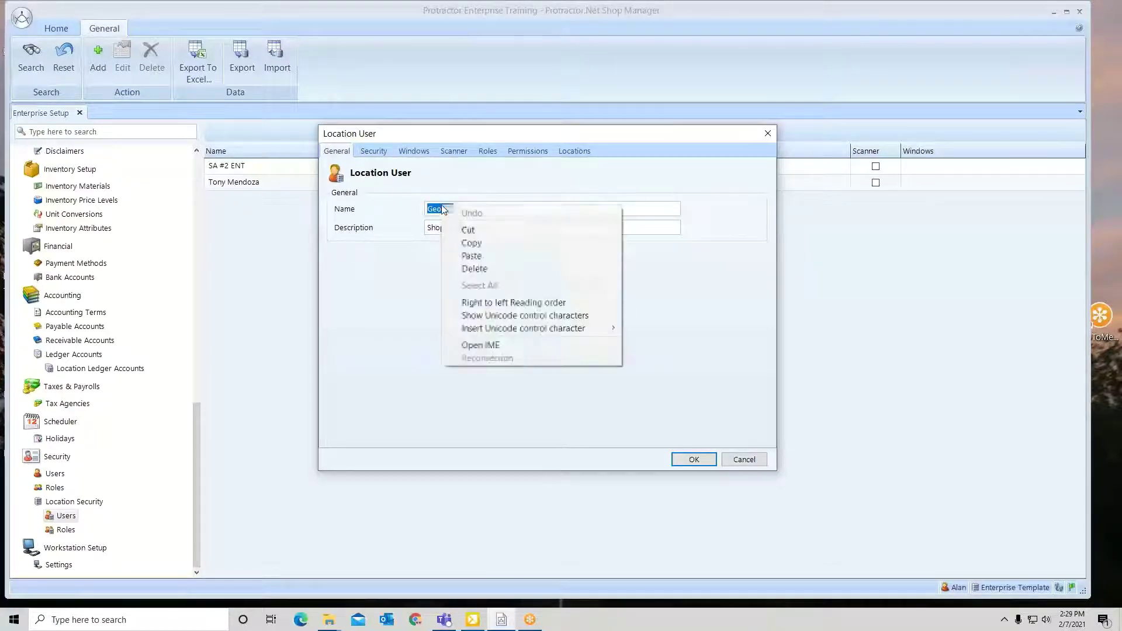
pyautogui.click(468, 240)
pyautogui.click(371, 153)
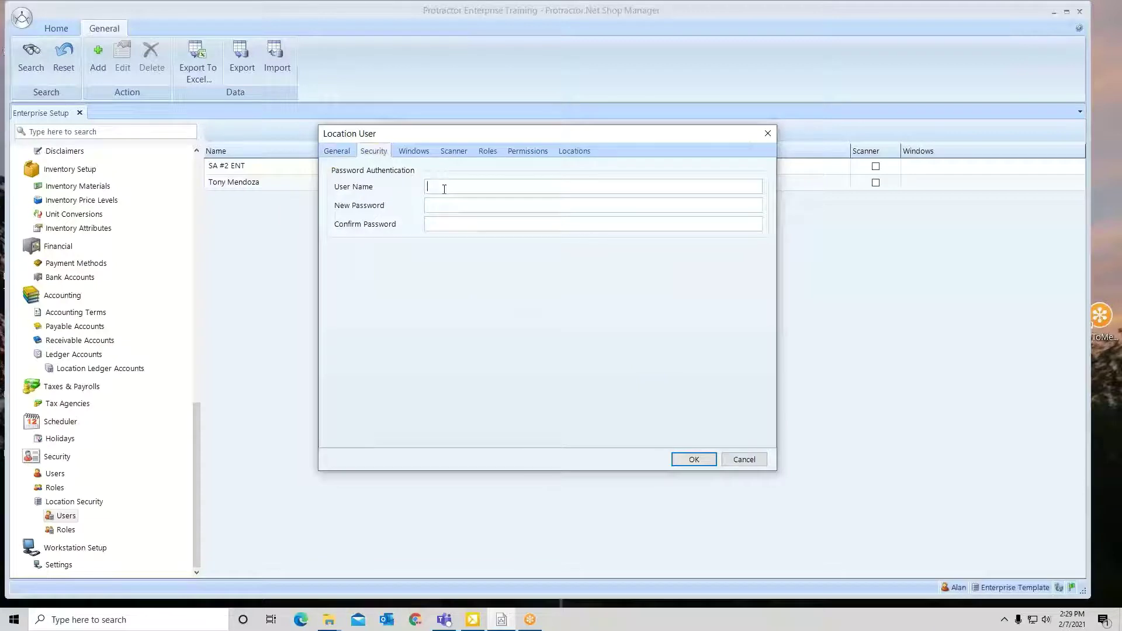
pyautogui.rightClick(444, 187)
pyautogui.click(471, 239)
pyautogui.click(449, 206)
pyautogui.write('1')
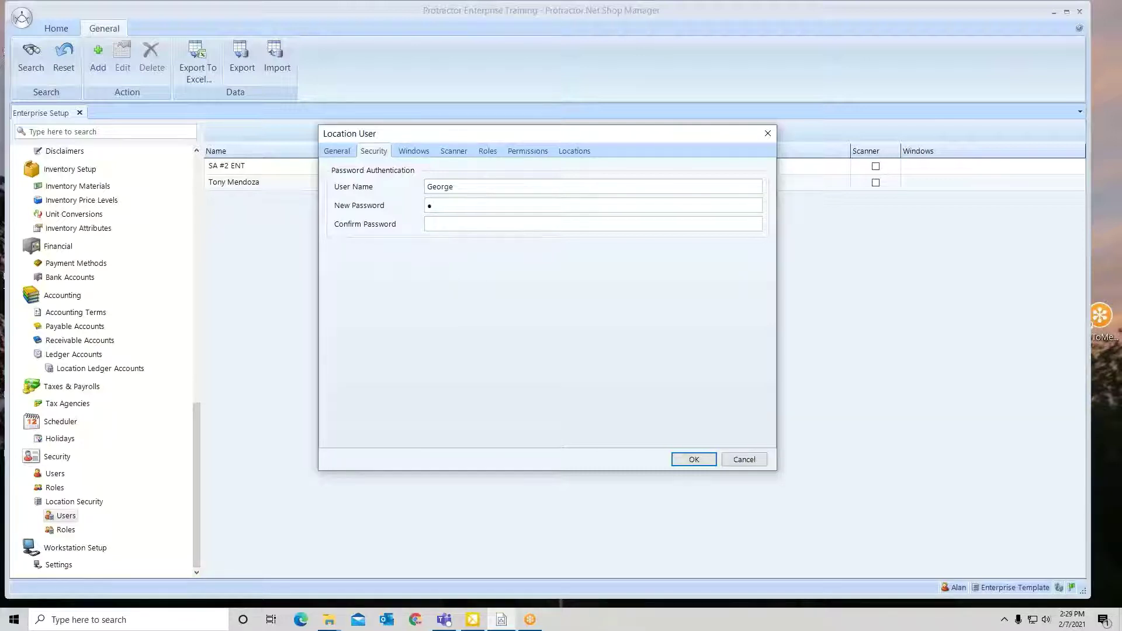
pyautogui.write('2')
pyautogui.click(441, 226)
pyautogui.write('12')
# Assign the Shop Foreman/Manager role to the new user and view its synchronization locations.
pyautogui.click(417, 156)
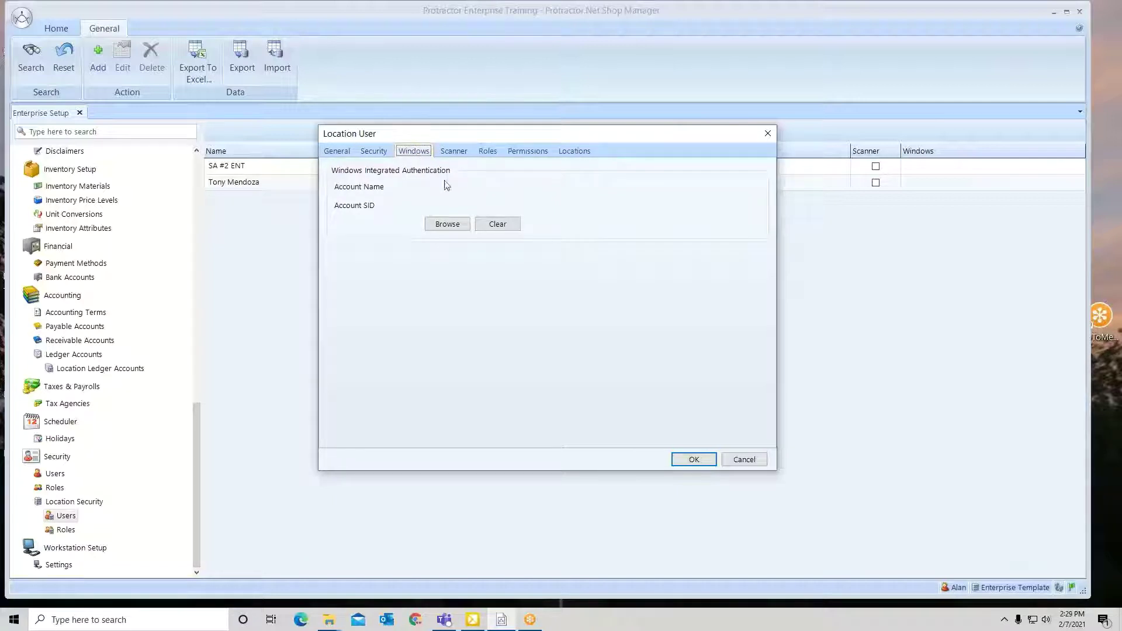
pyautogui.click(459, 153)
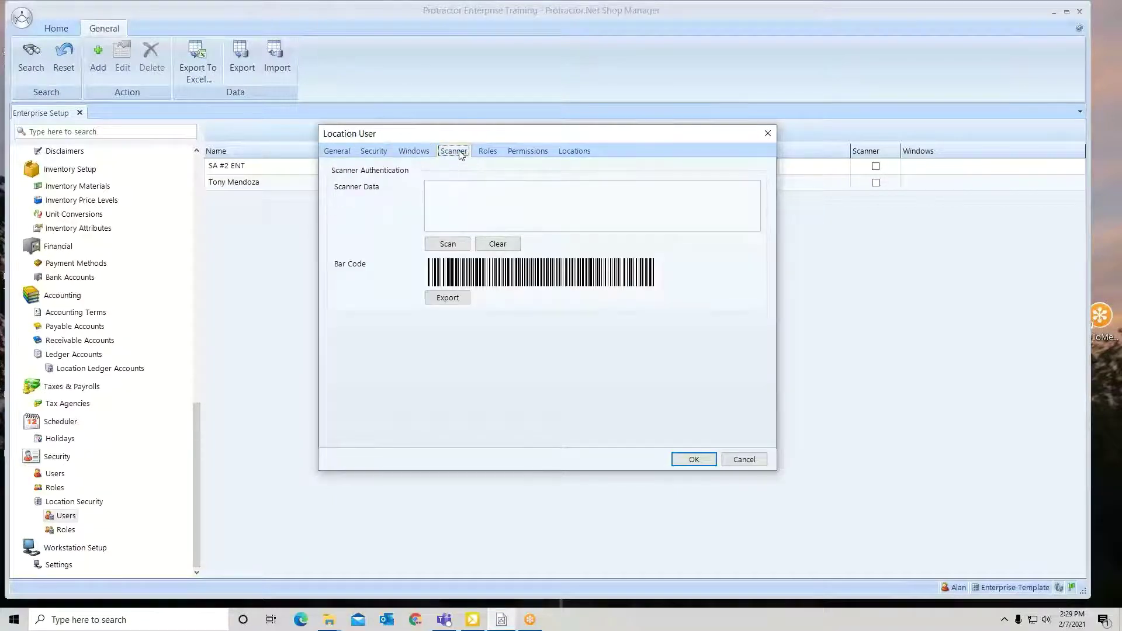
pyautogui.click(492, 153)
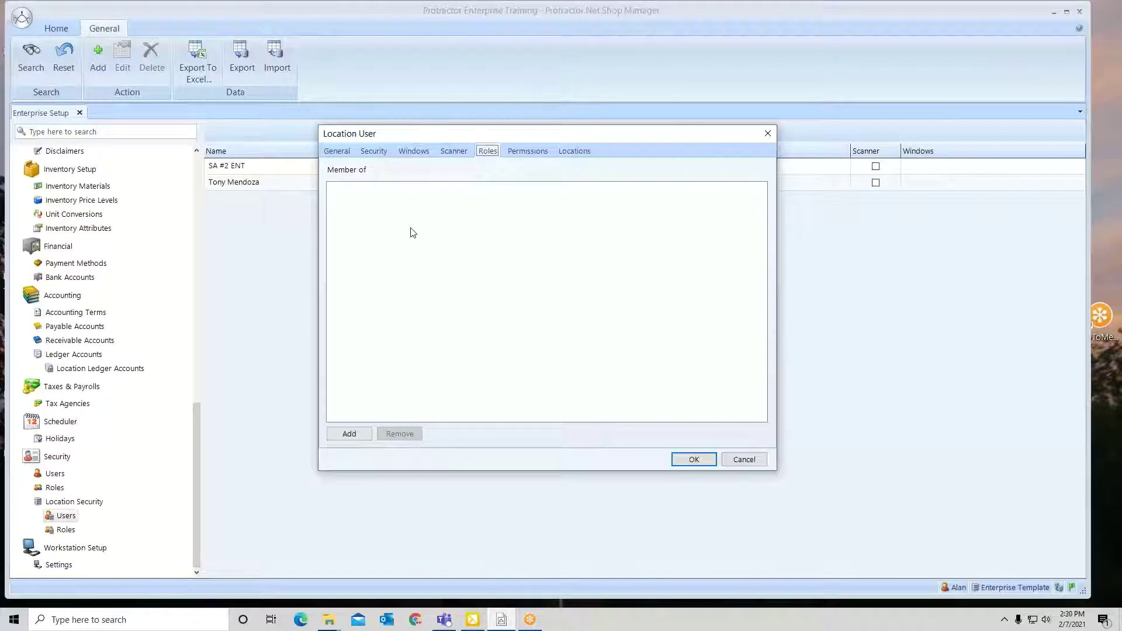
pyautogui.click(344, 433)
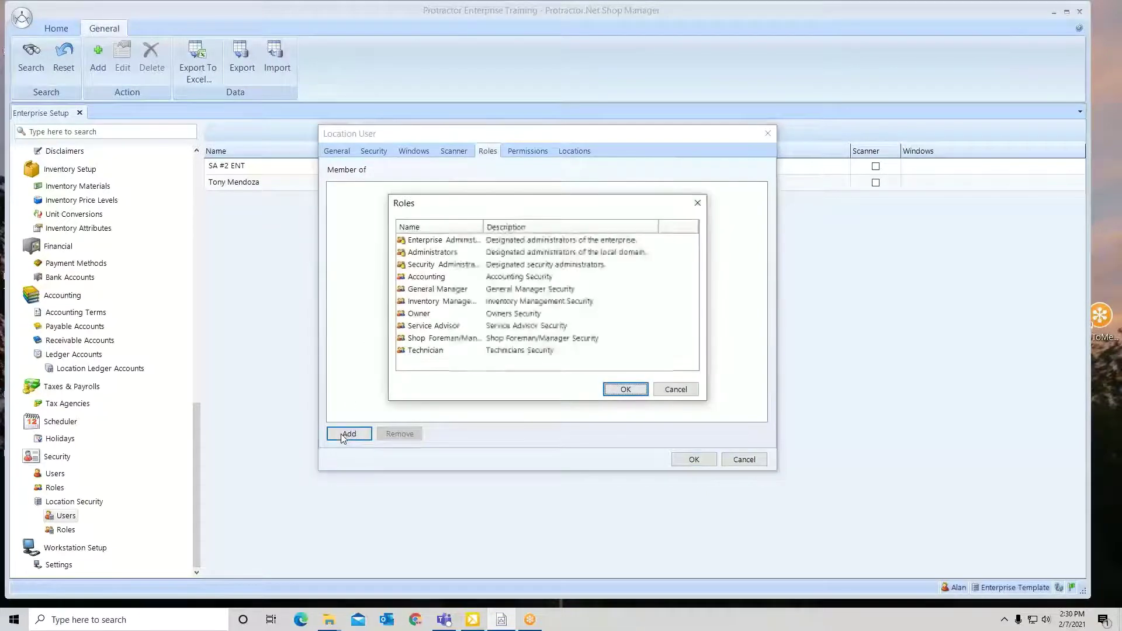
pyautogui.click(466, 339)
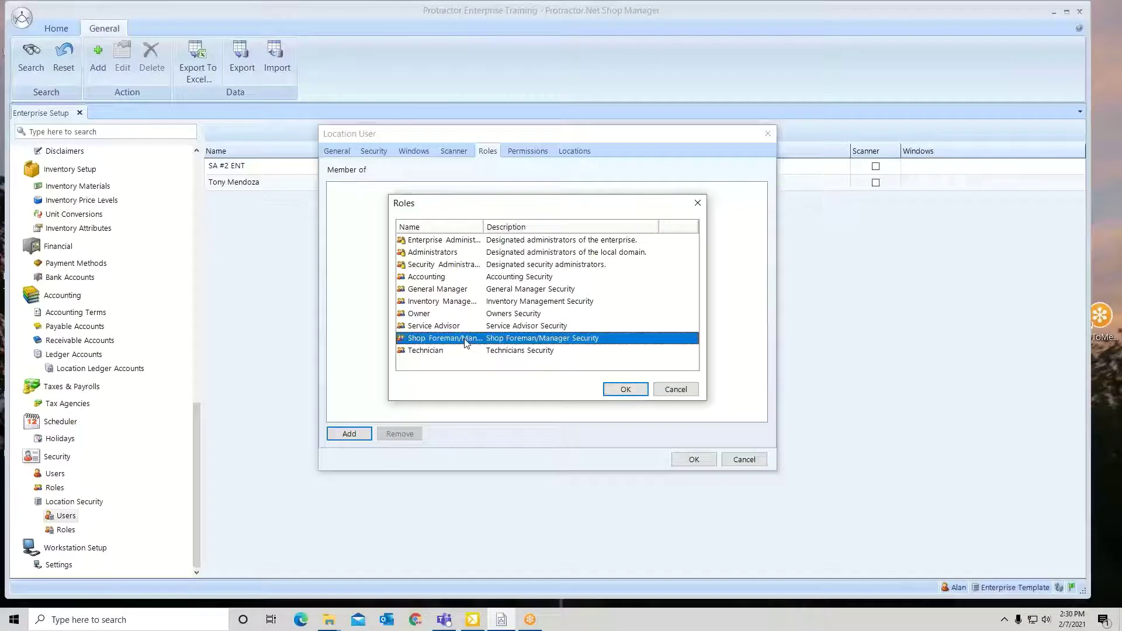
pyautogui.click(626, 390)
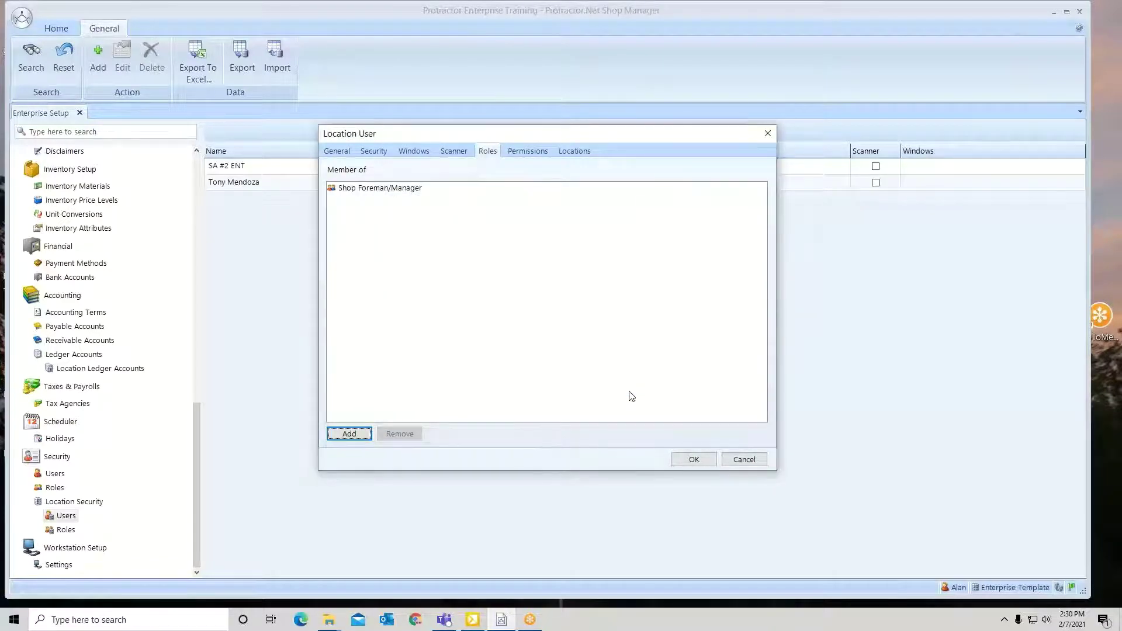
pyautogui.click(582, 153)
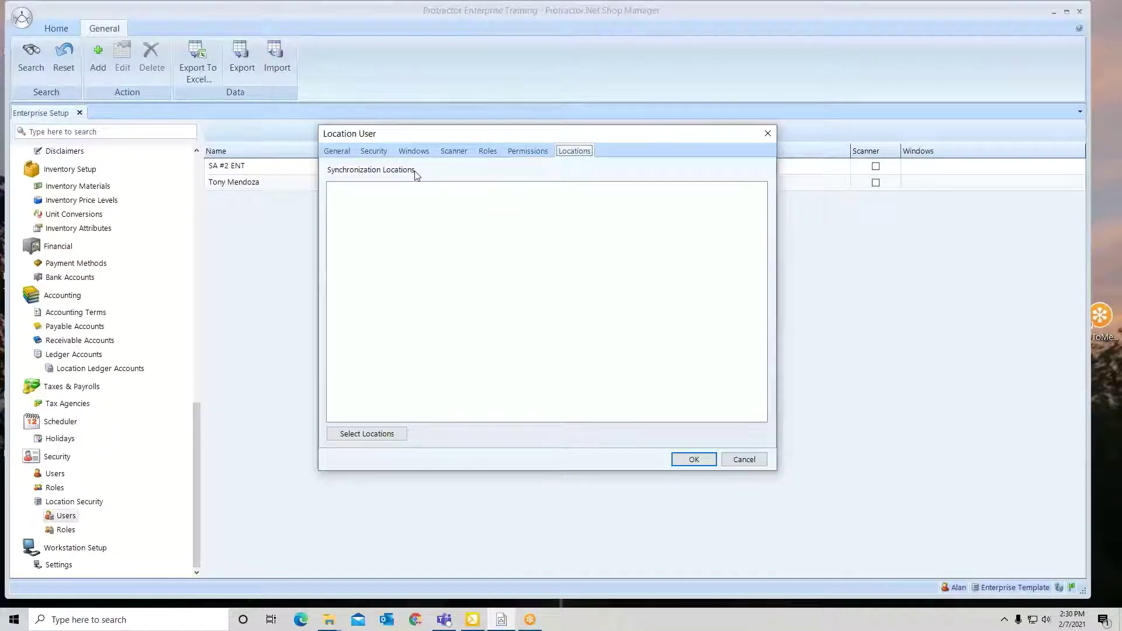
# Add Training #1 and Training #3 as synchronization locations and save the new user.
pyautogui.click(364, 435)
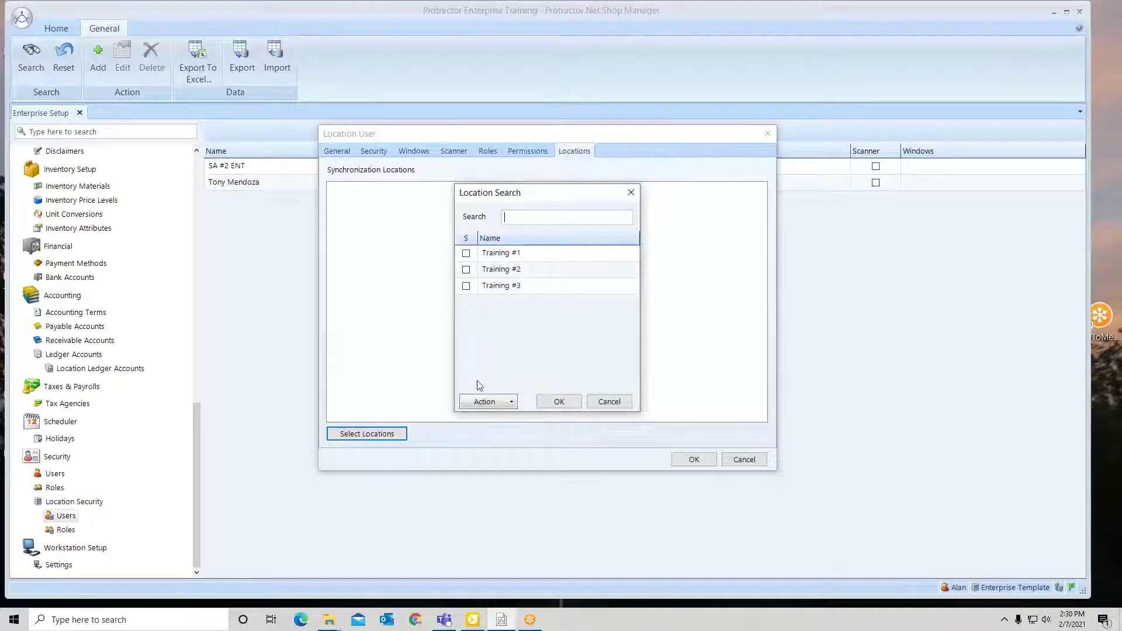
pyautogui.click(466, 254)
pyautogui.click(466, 286)
pyautogui.click(558, 402)
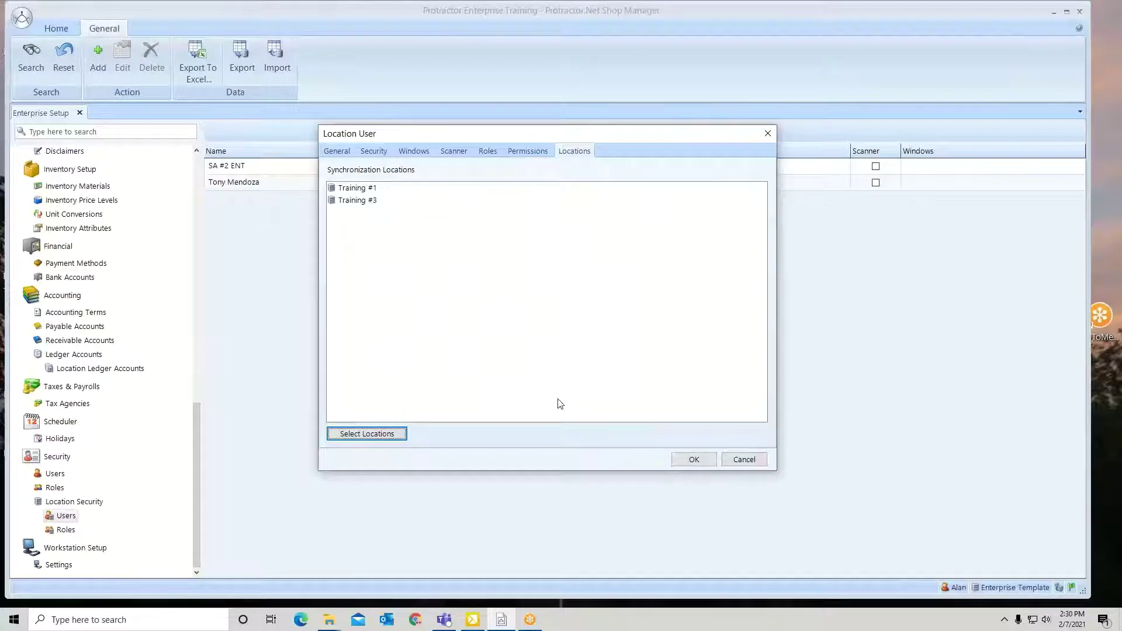
pyautogui.click(698, 460)
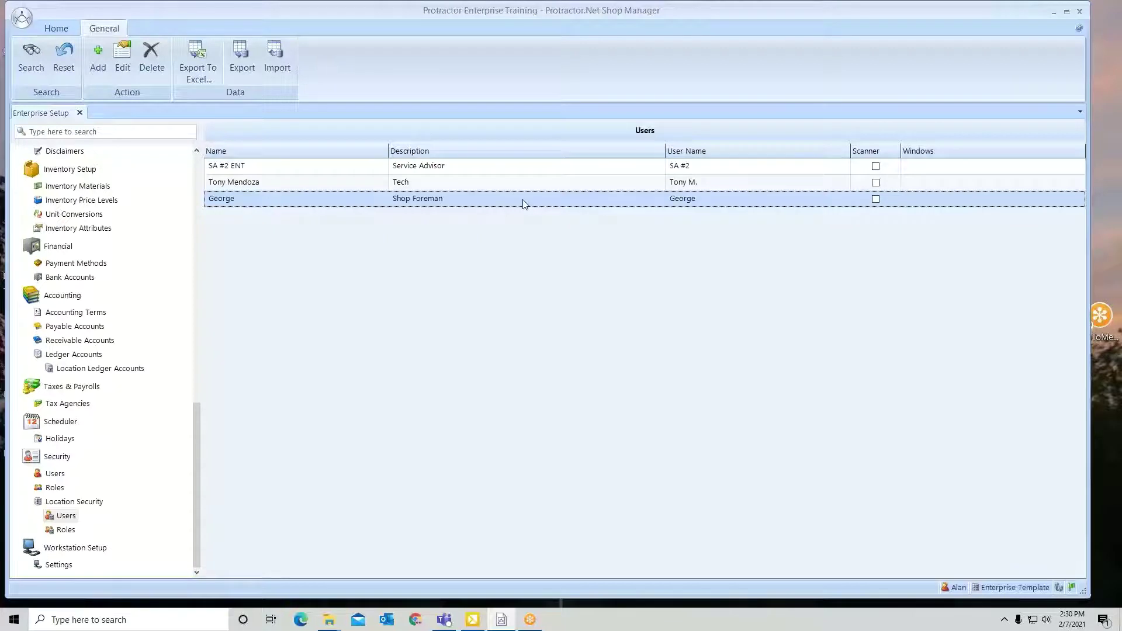
# Open the Shop Foreman user's record and review its full effective permissions list.
pyautogui.rightClick(524, 202)
pyautogui.click(545, 224)
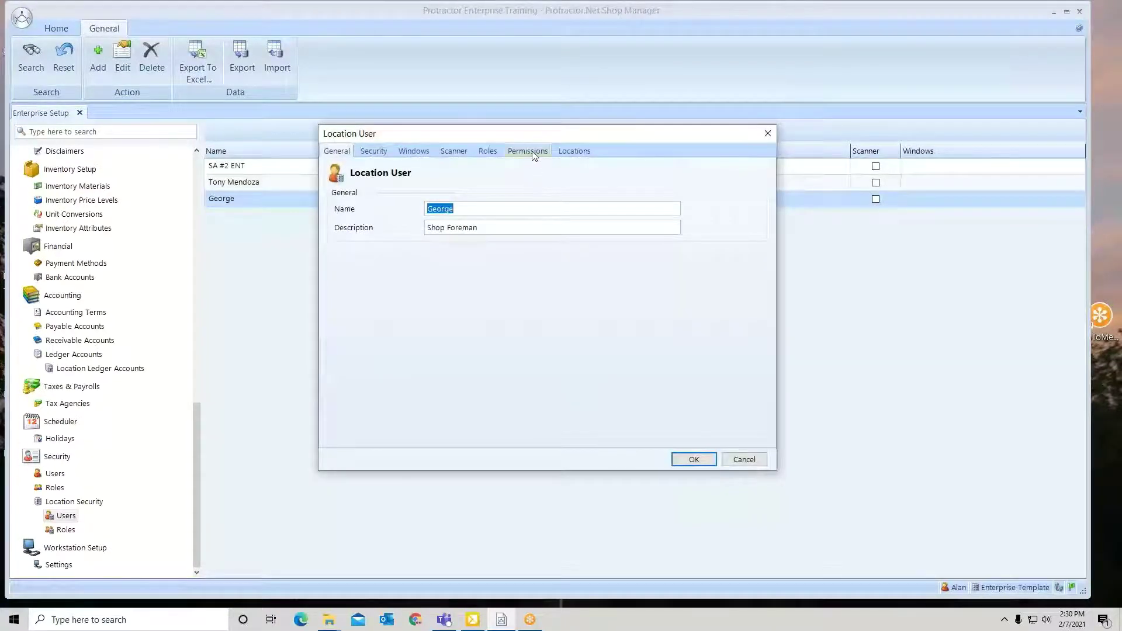
pyautogui.click(532, 153)
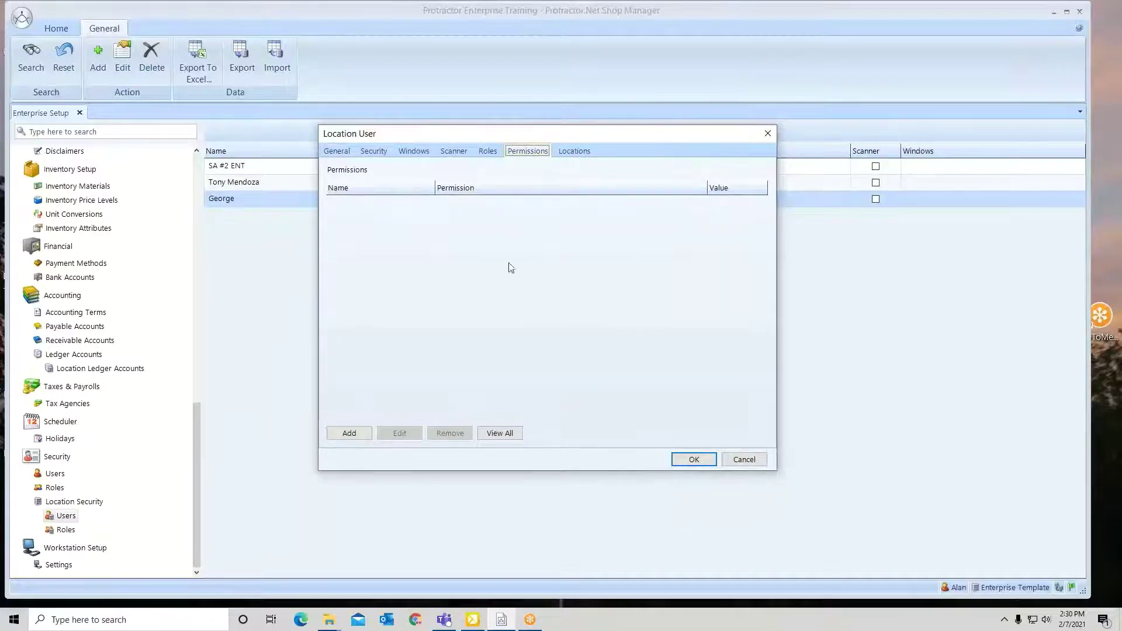
pyautogui.click(508, 433)
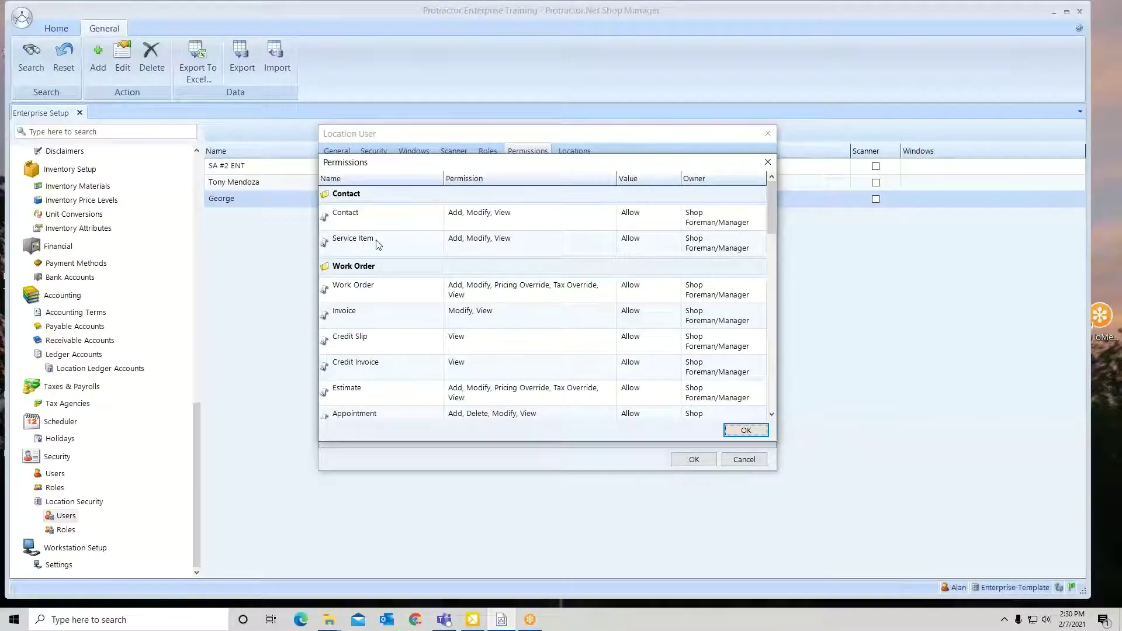
pyautogui.click(752, 432)
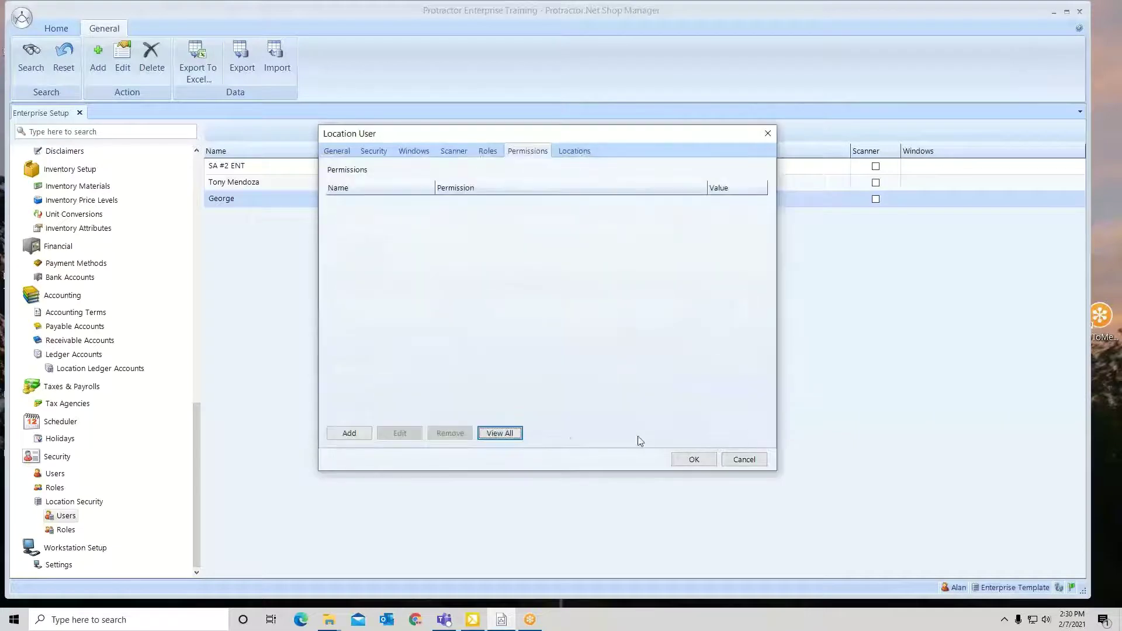
# Add a custom Service Item permission allowing Delete and denying Modify.
pyautogui.click(348, 433)
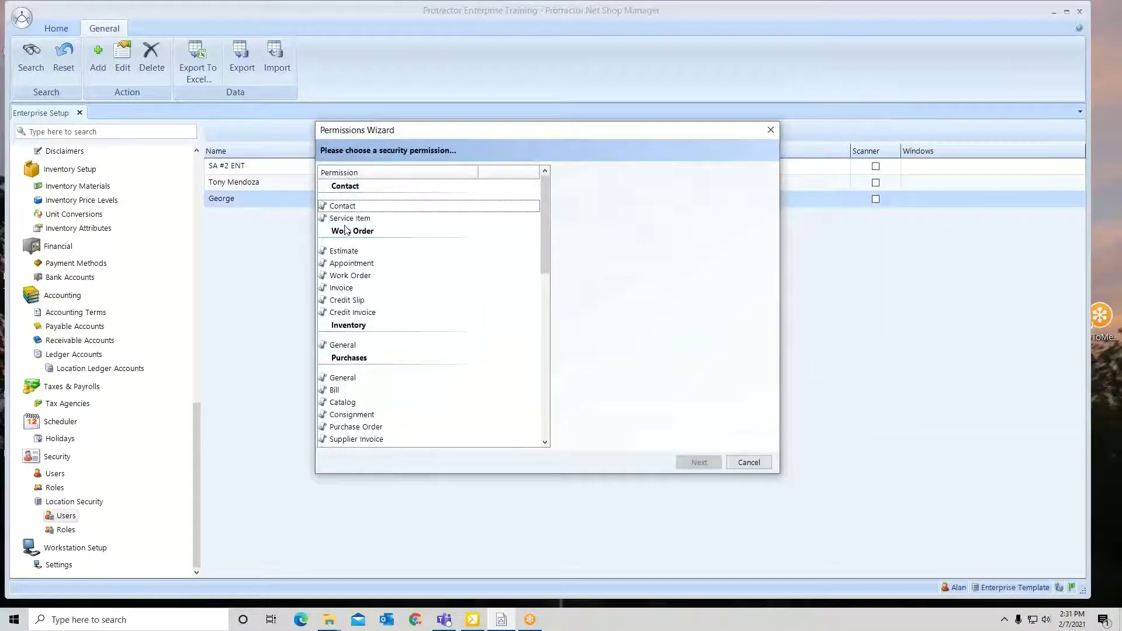
pyautogui.click(347, 219)
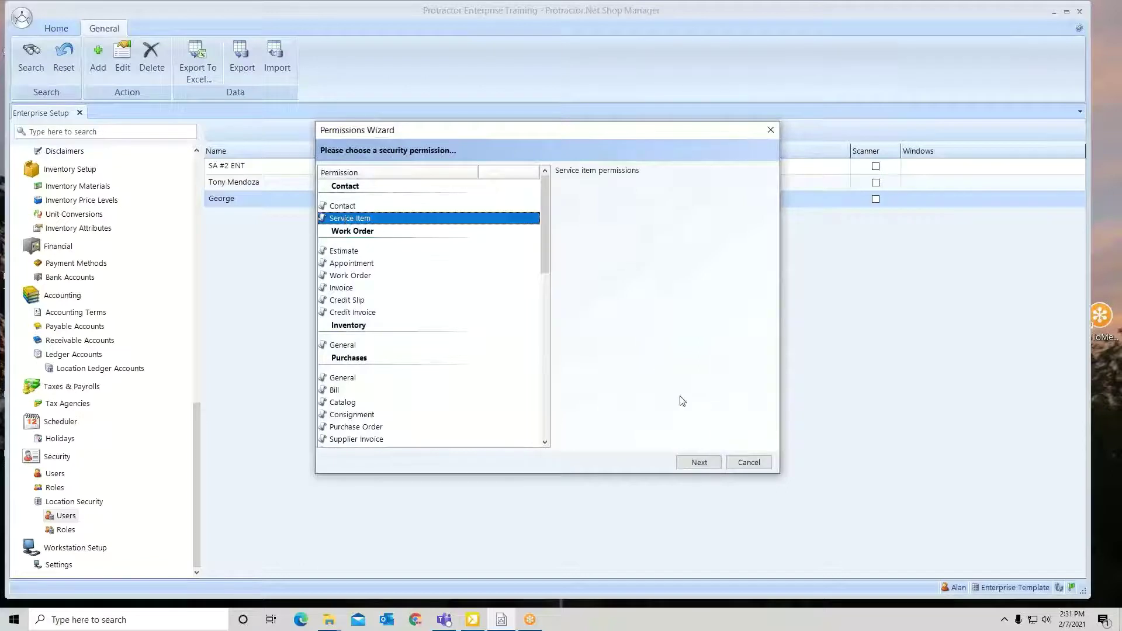
pyautogui.click(699, 463)
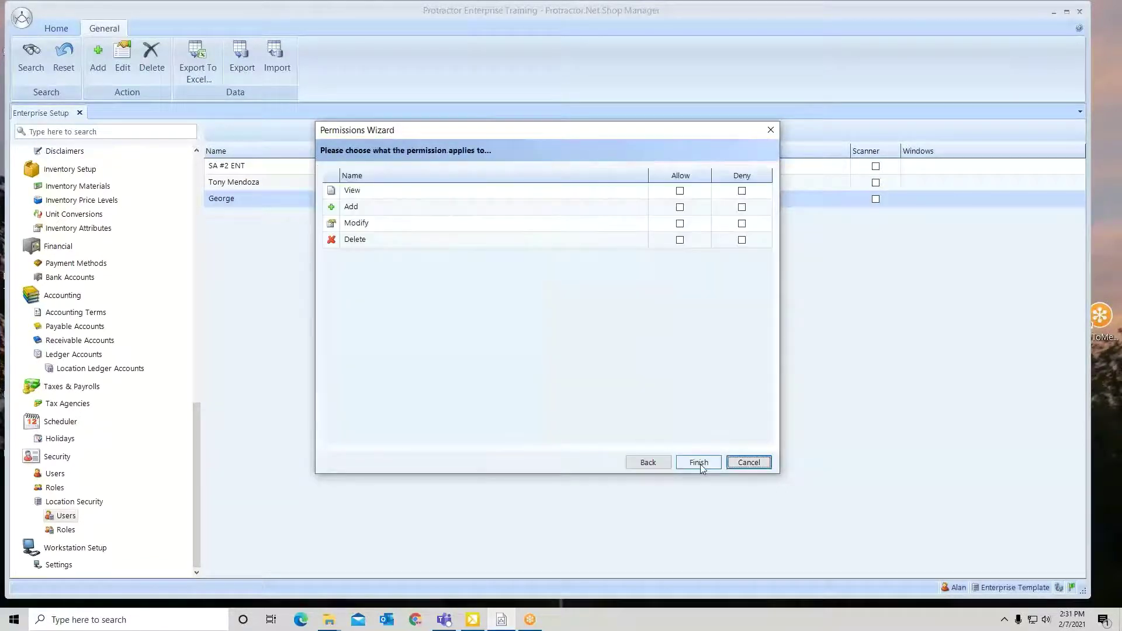
pyautogui.click(680, 240)
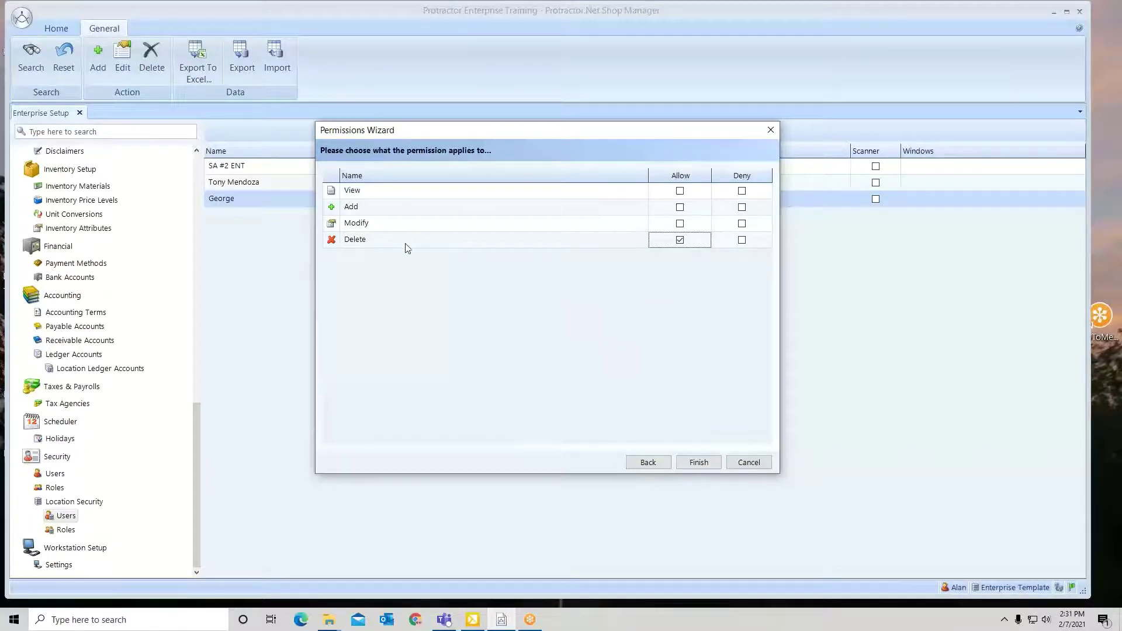
pyautogui.click(743, 225)
pyautogui.click(699, 463)
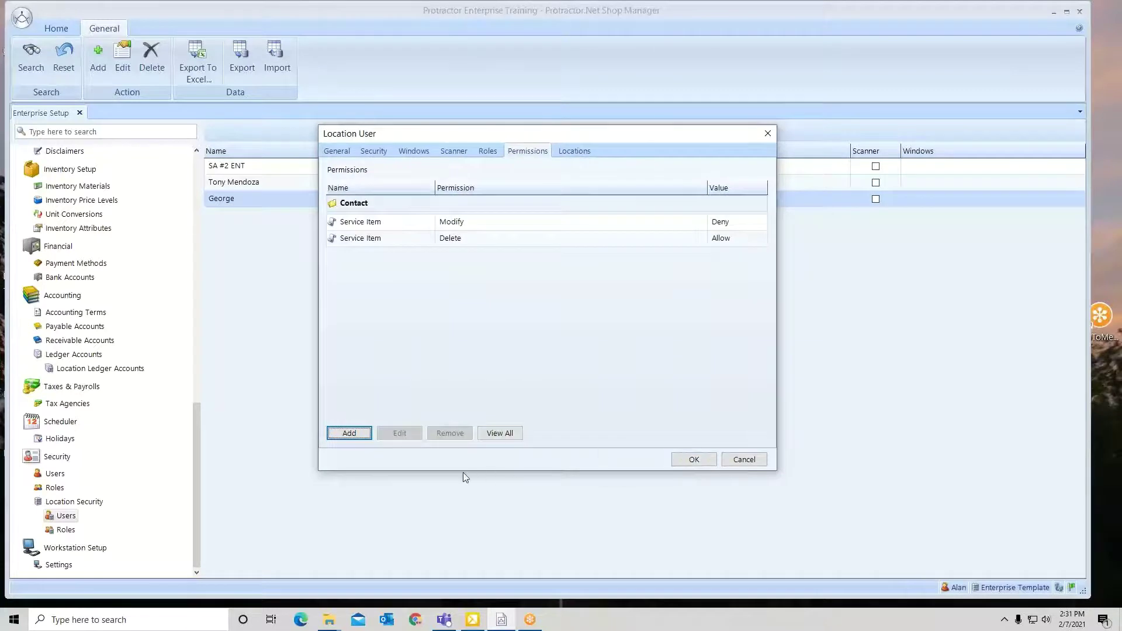
# Save the user, then reopen it to review its roles and effective permissions.
pyautogui.click(695, 461)
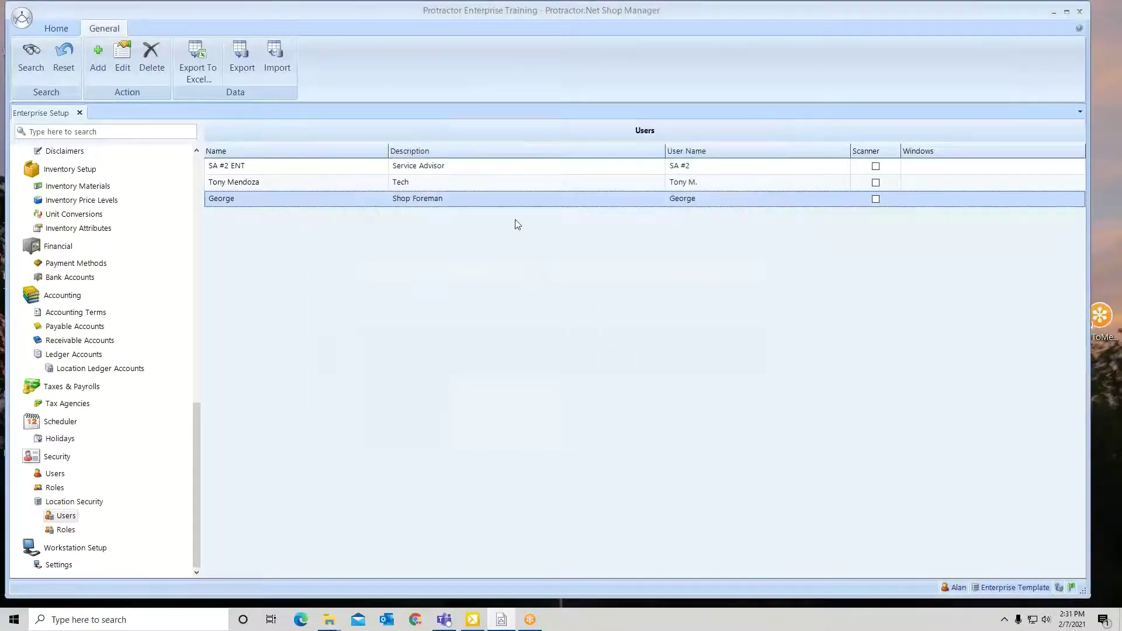
pyautogui.doubleClick(512, 203)
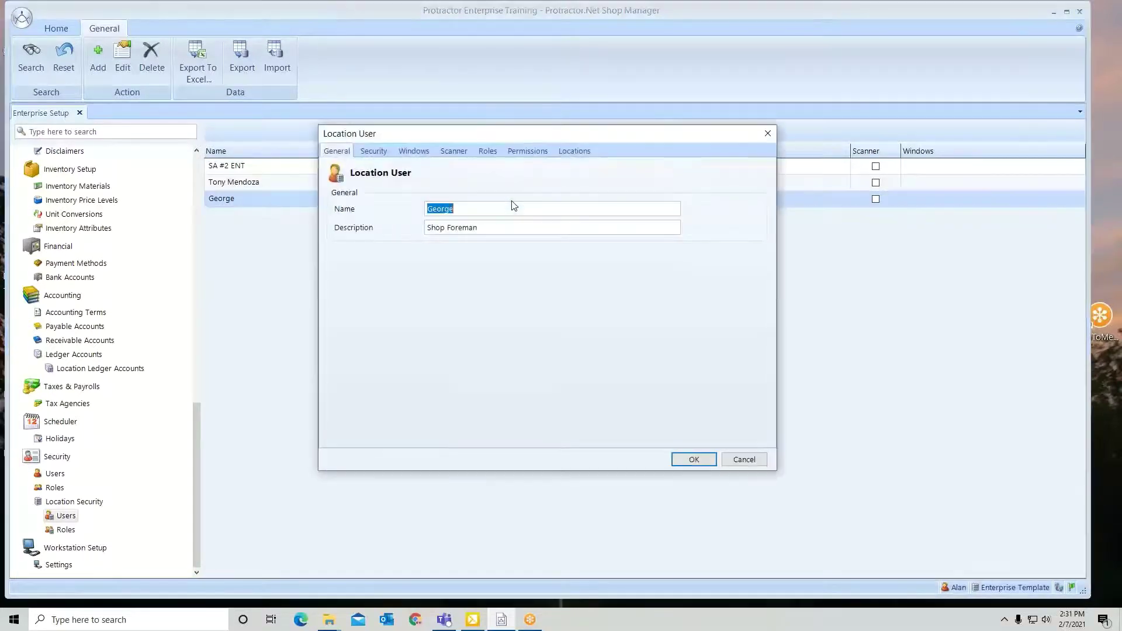
pyautogui.click(494, 155)
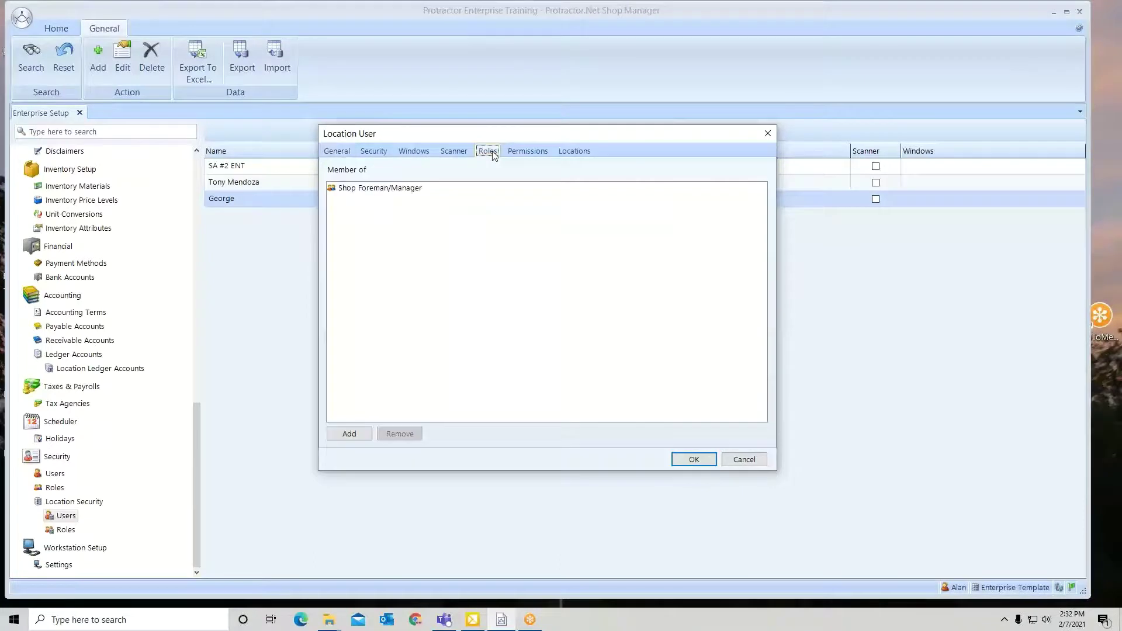
pyautogui.click(526, 152)
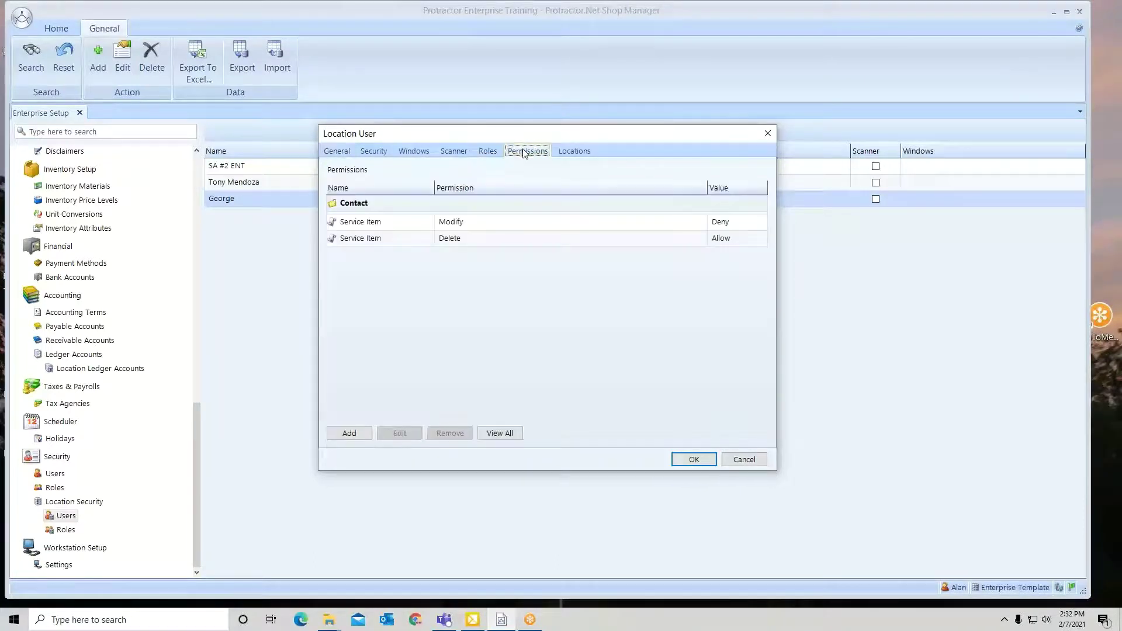
pyautogui.click(506, 433)
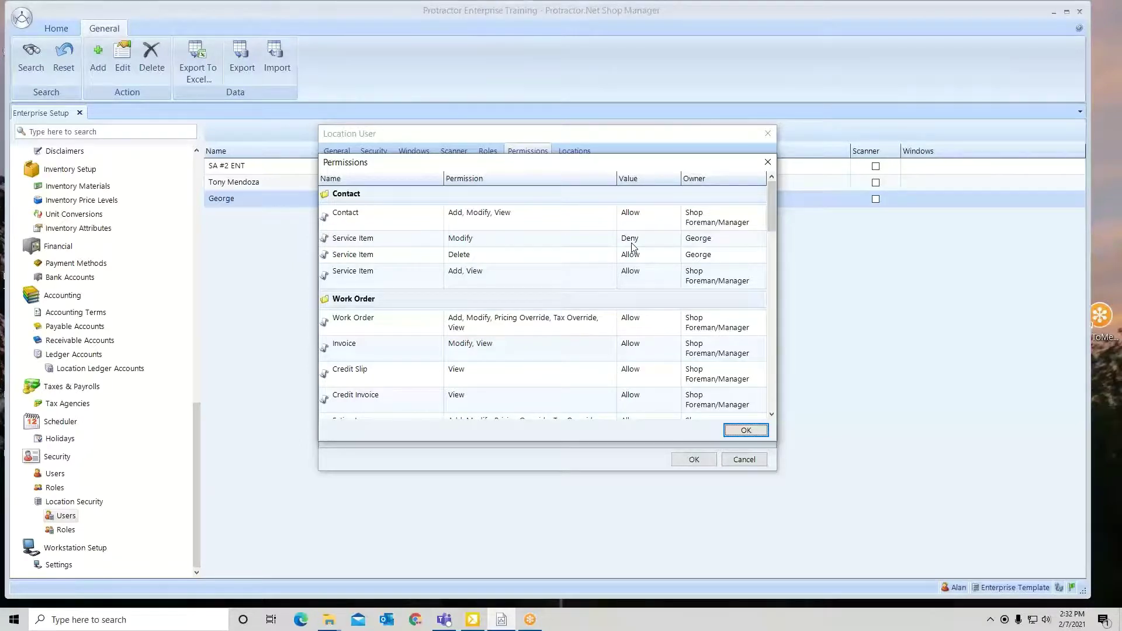
pyautogui.click(745, 432)
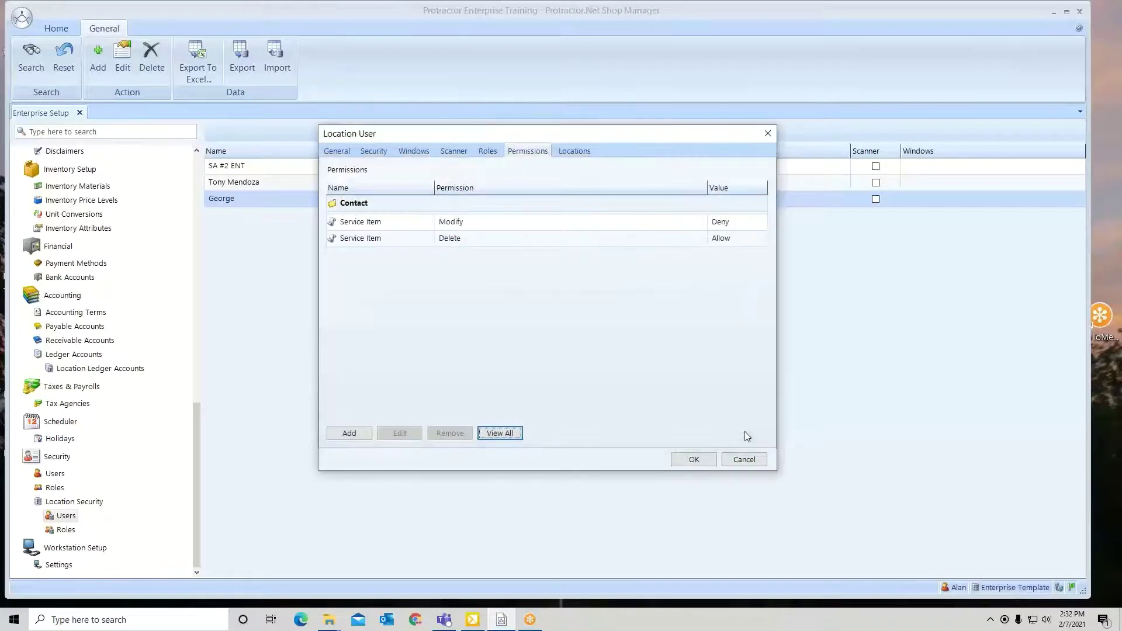
# Remove the Service Item Modify deny entry and save the user.
pyautogui.click(636, 224)
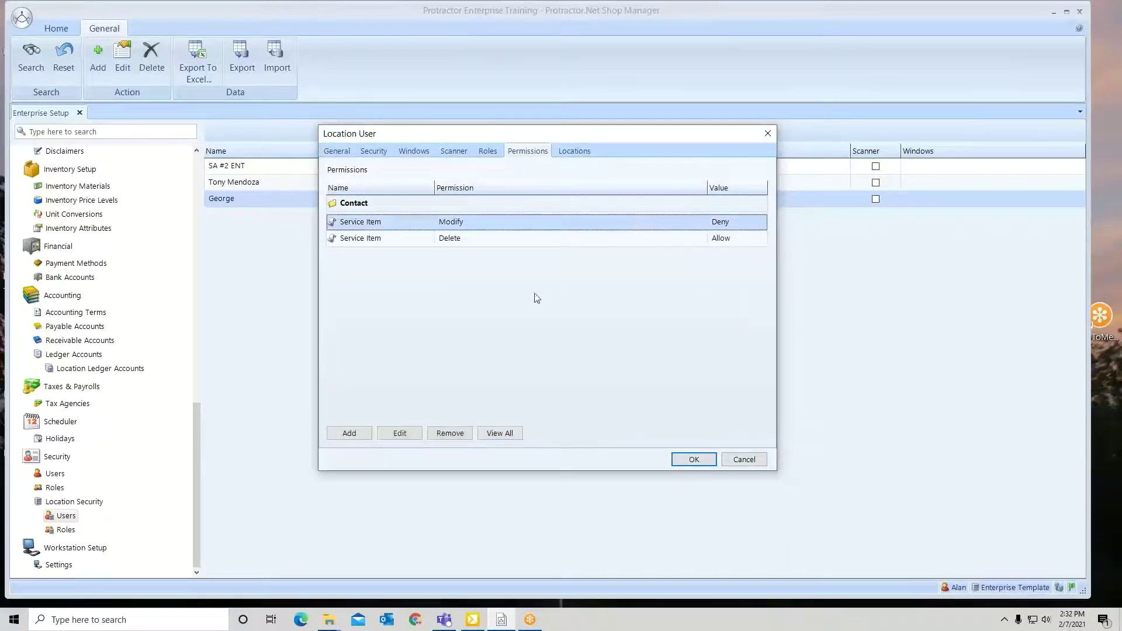
pyautogui.click(457, 437)
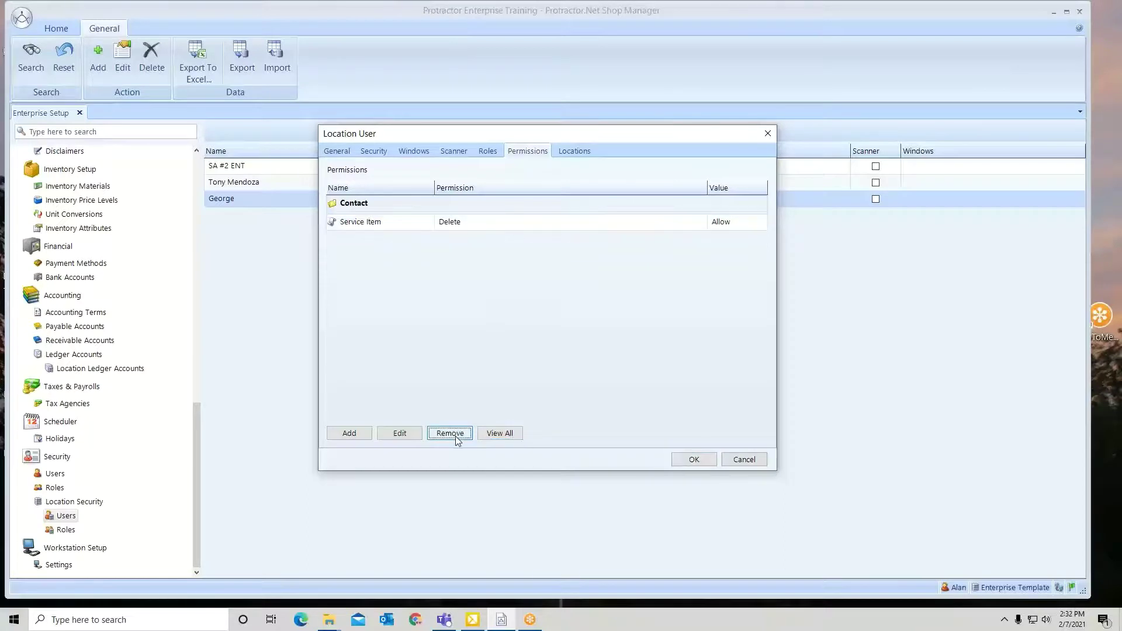
pyautogui.click(693, 460)
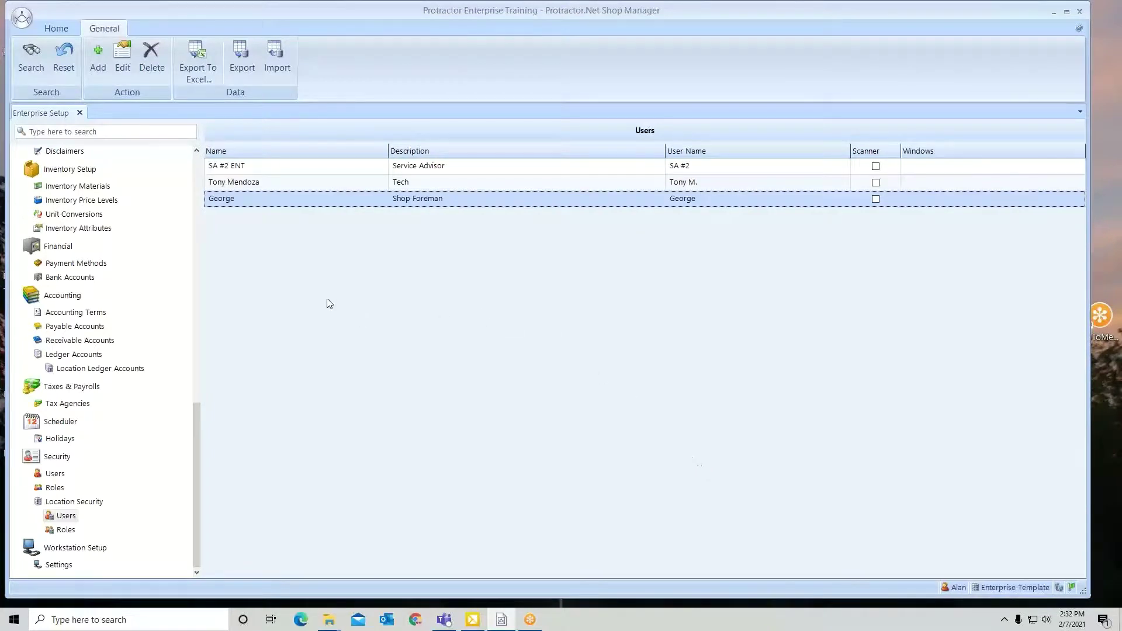
# Add the Inventory Management role to the Shop Foreman user's roles and save.
pyautogui.rightClick(394, 201)
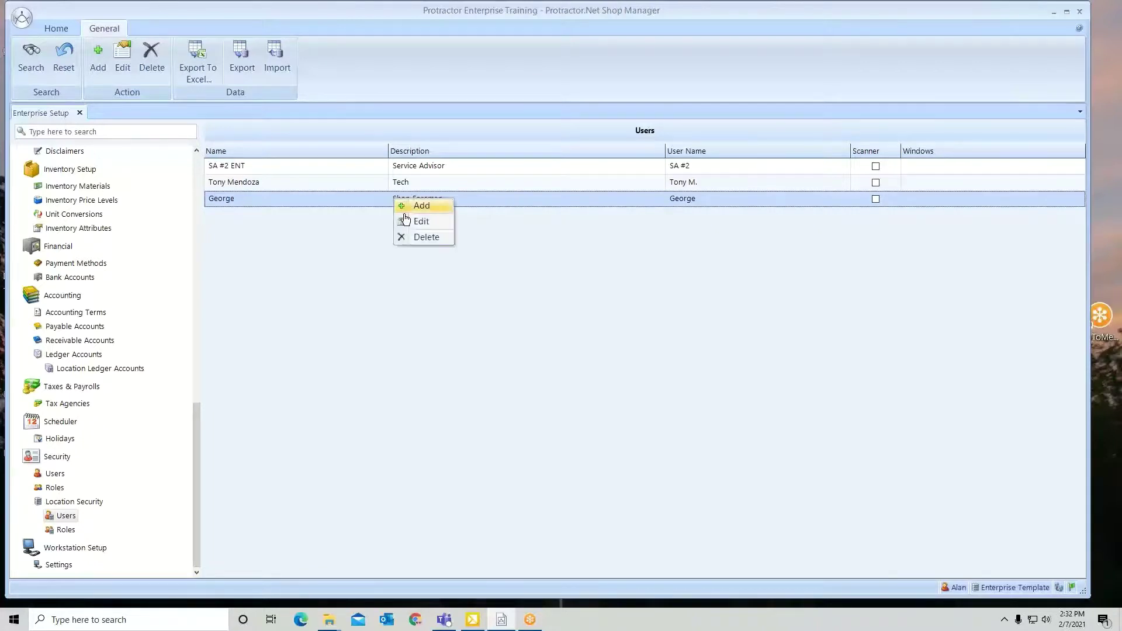
pyautogui.click(409, 221)
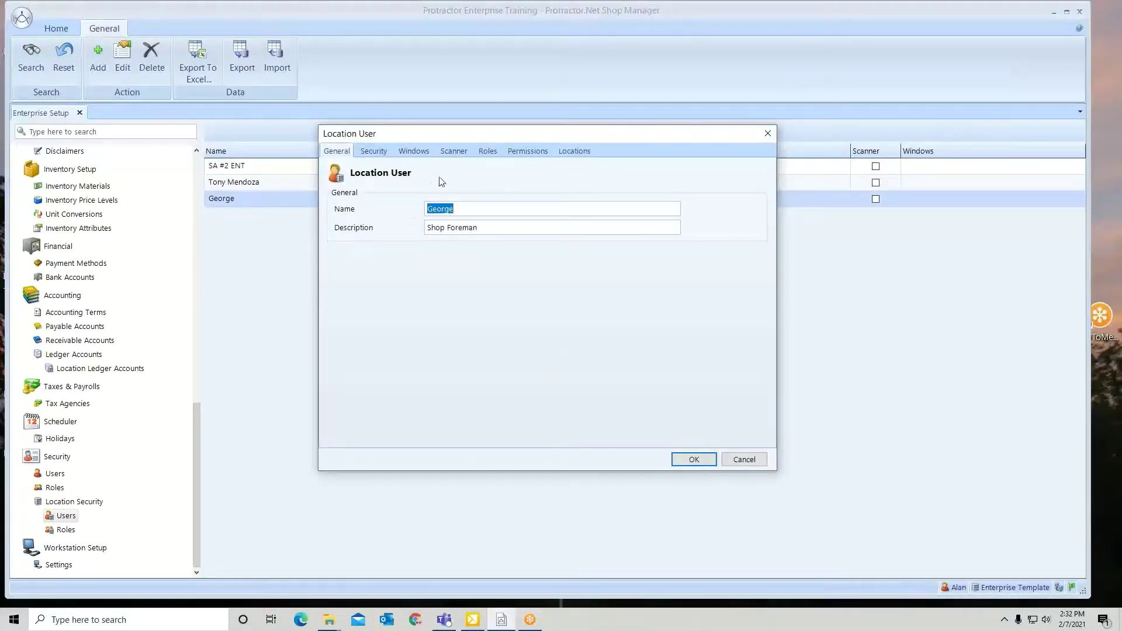
pyautogui.click(484, 156)
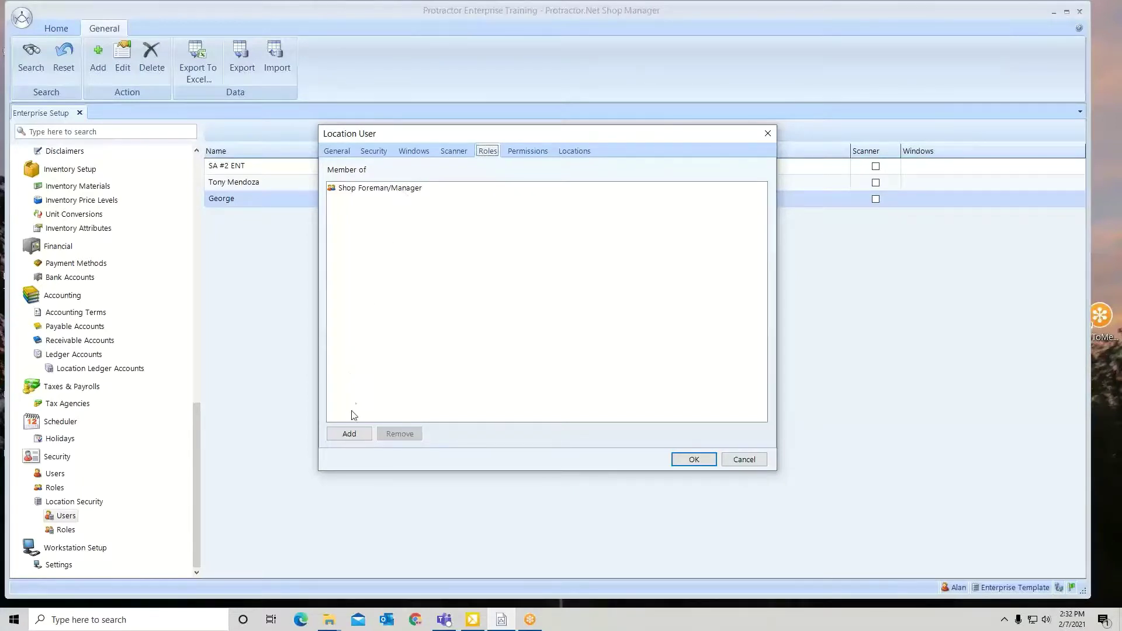
pyautogui.click(350, 434)
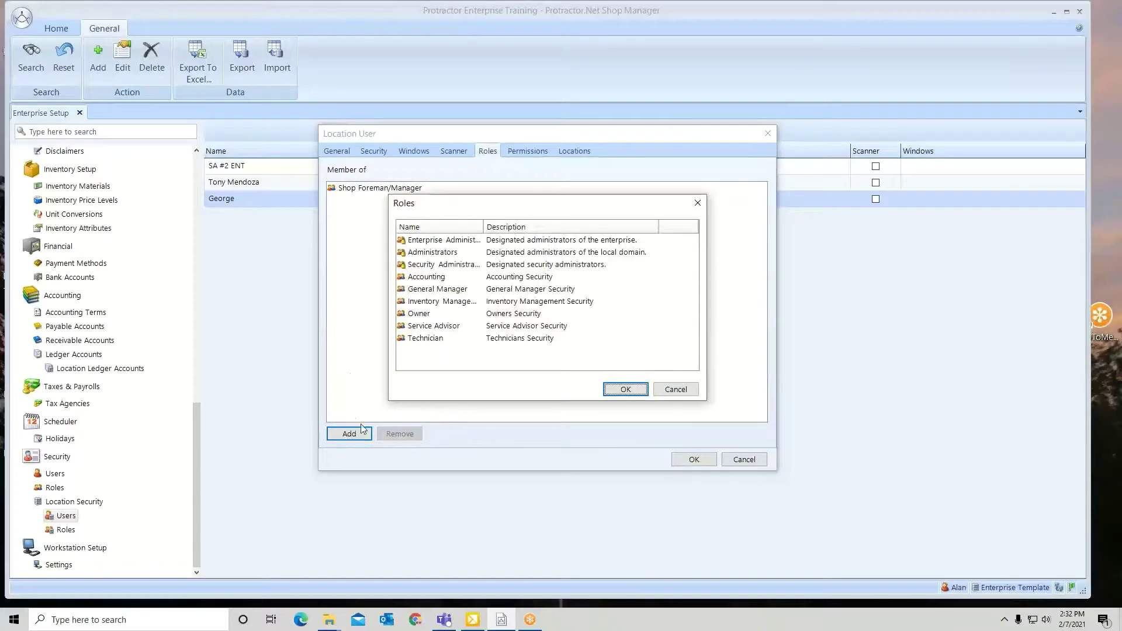
pyautogui.click(440, 303)
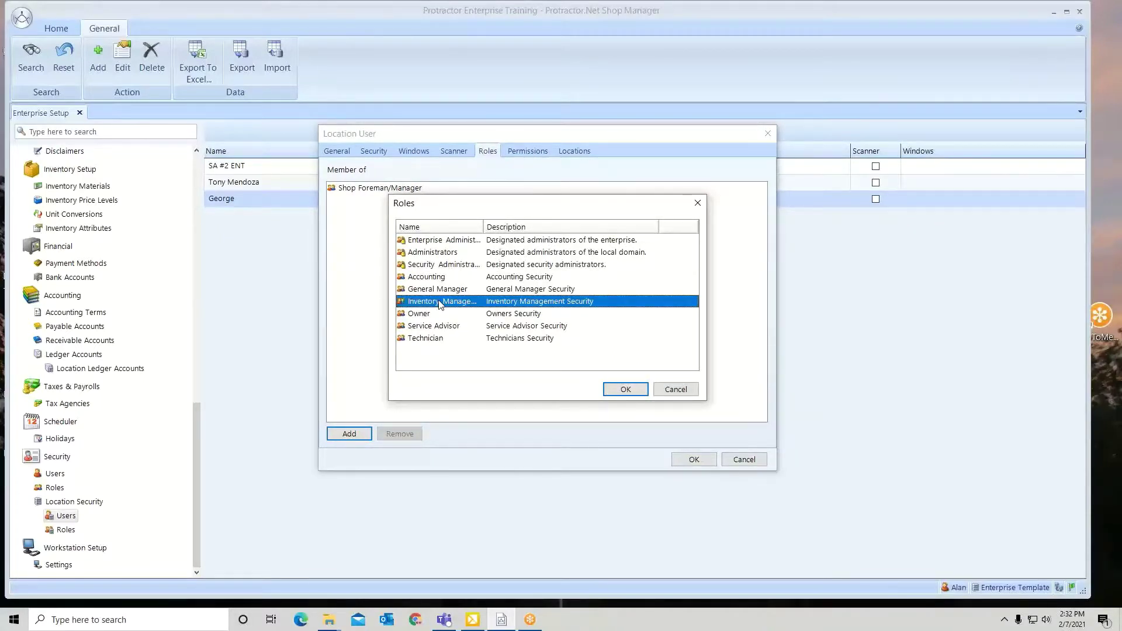
pyautogui.click(625, 390)
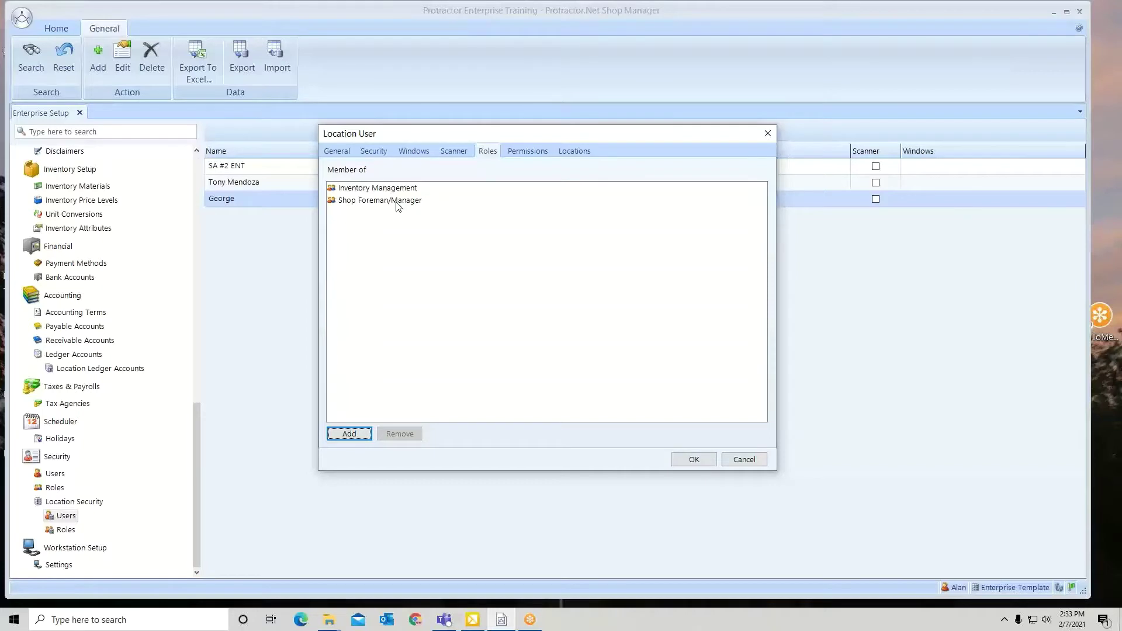
pyautogui.click(688, 460)
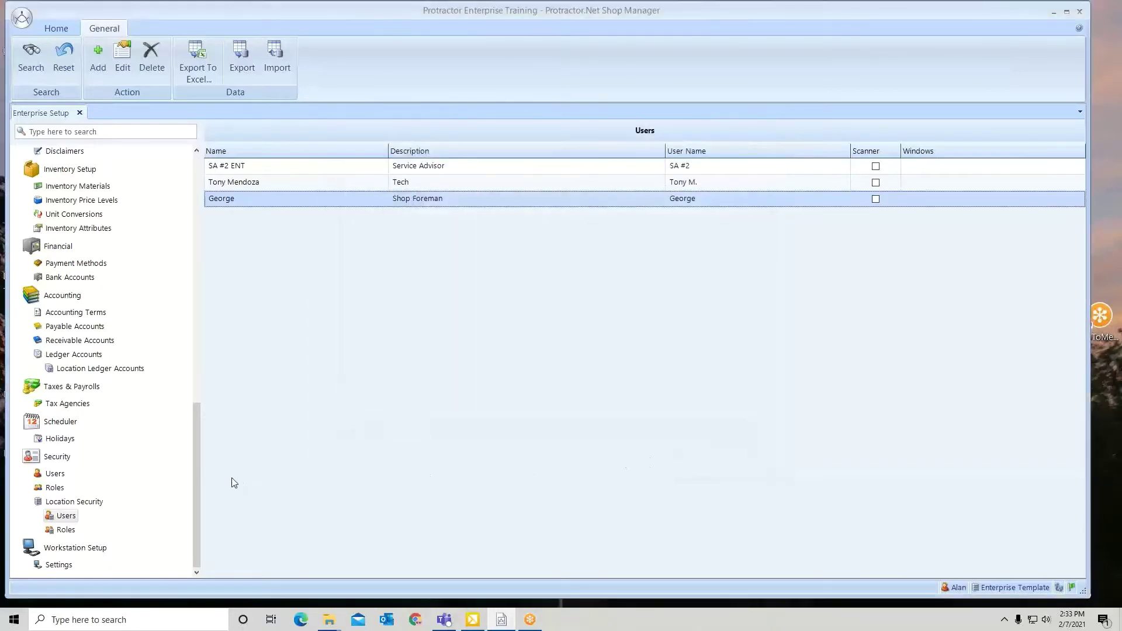